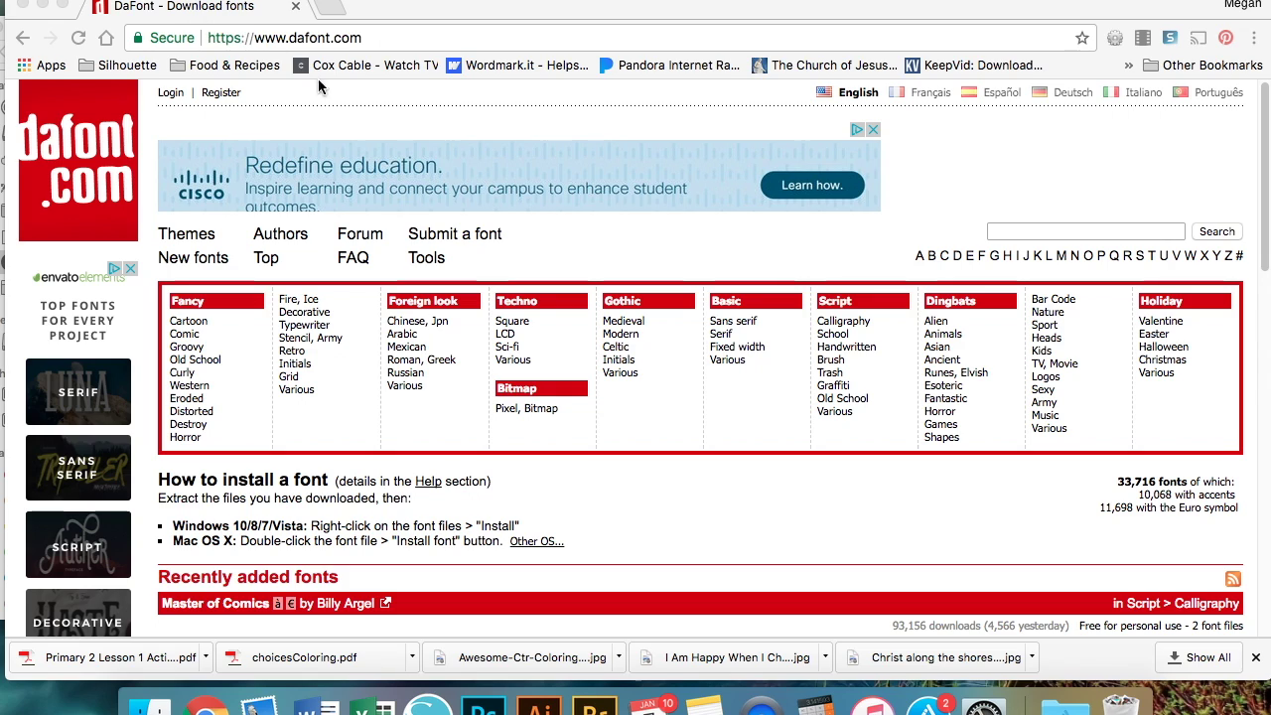
Download Valairya from DaFont's recently added fonts as valairya.zip and show it in Finder
scroll(538, 328, "down", 4)
scroll(537, 329, "down", 1)
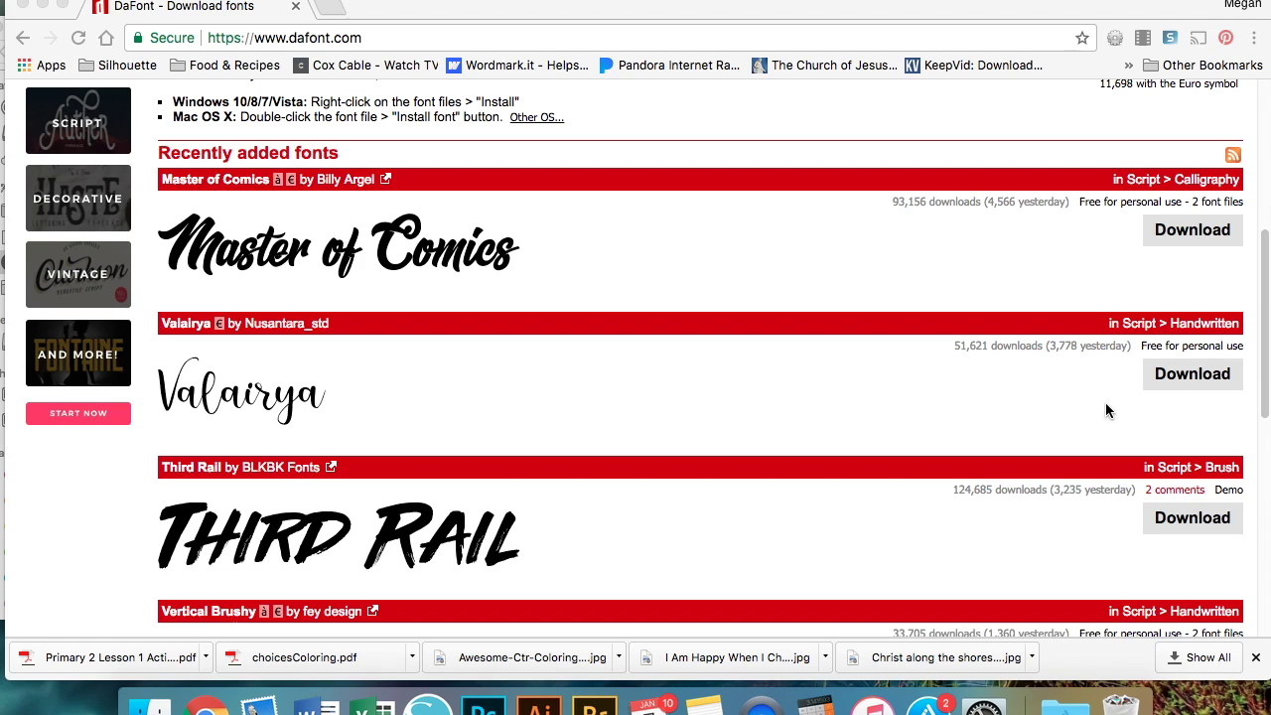
left_click(1208, 379)
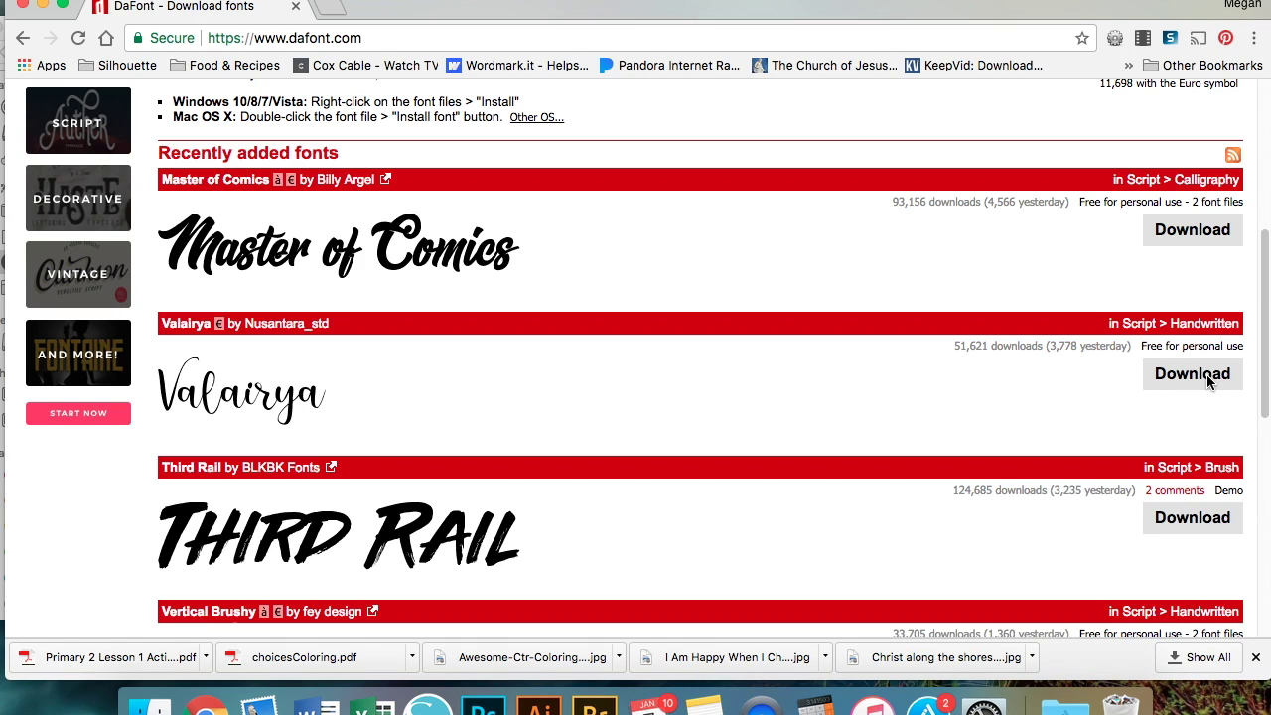
left_click(1209, 382)
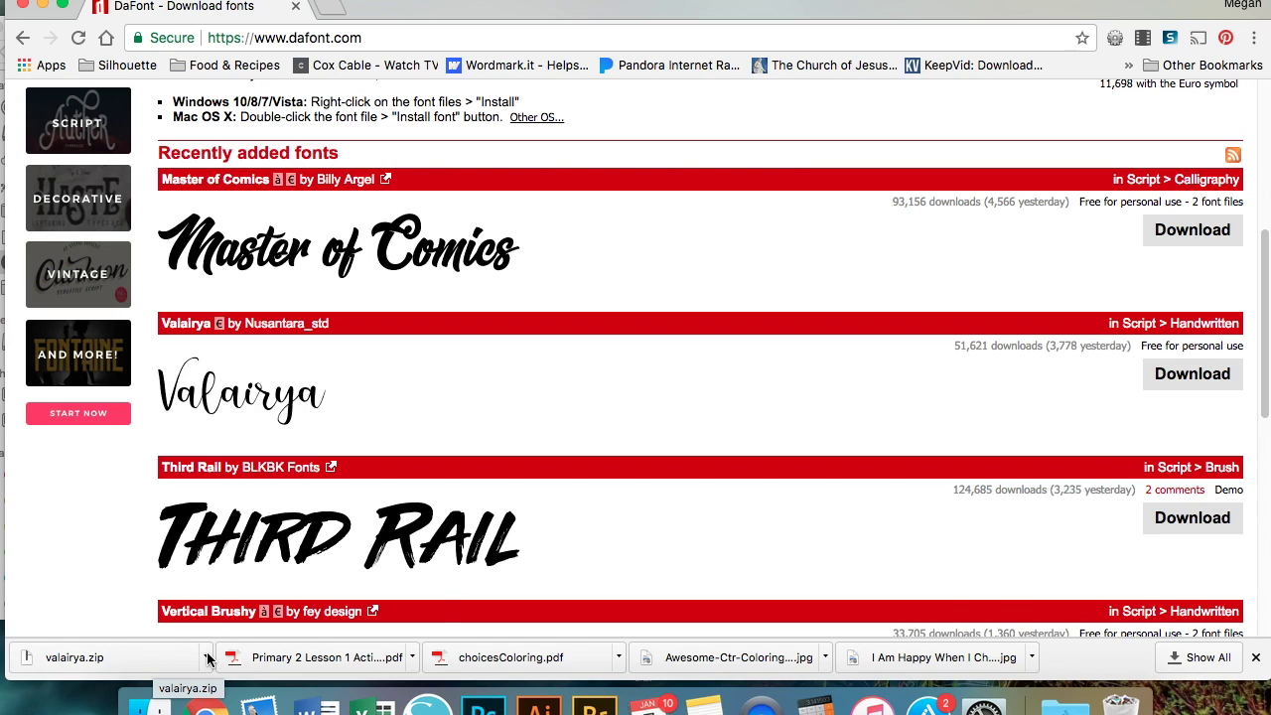
left_click(208, 657)
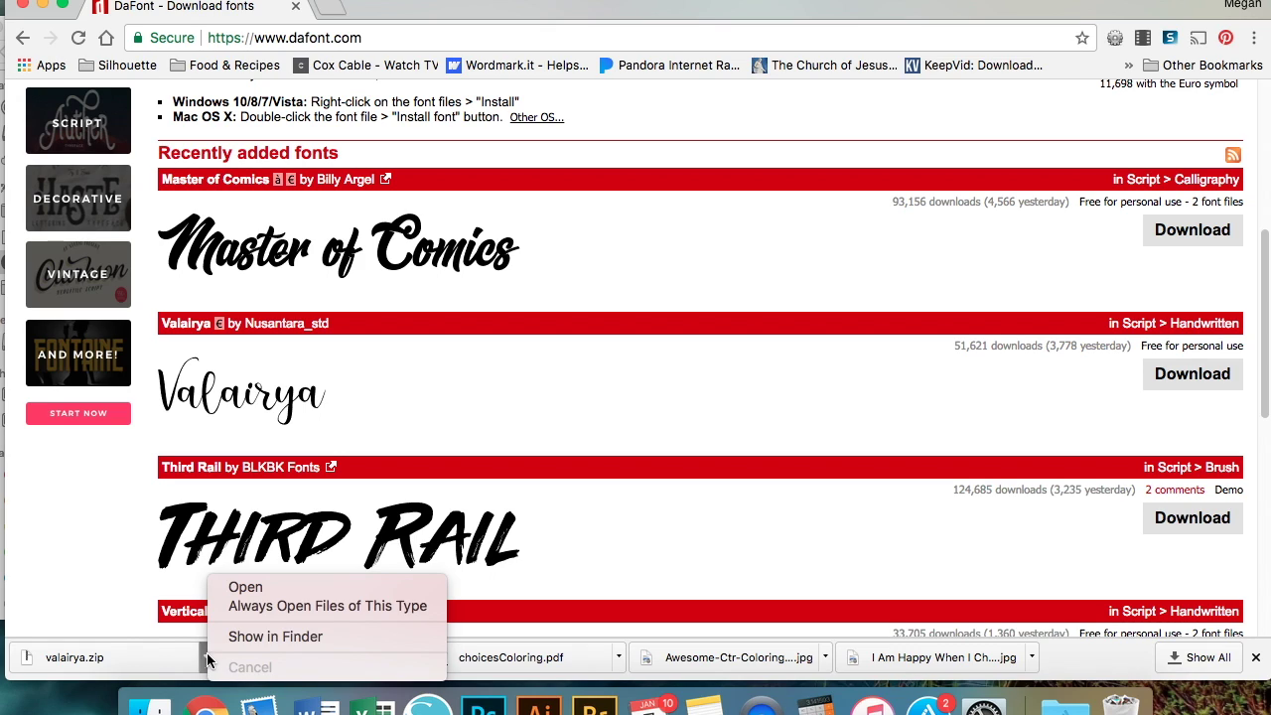
left_click(260, 639)
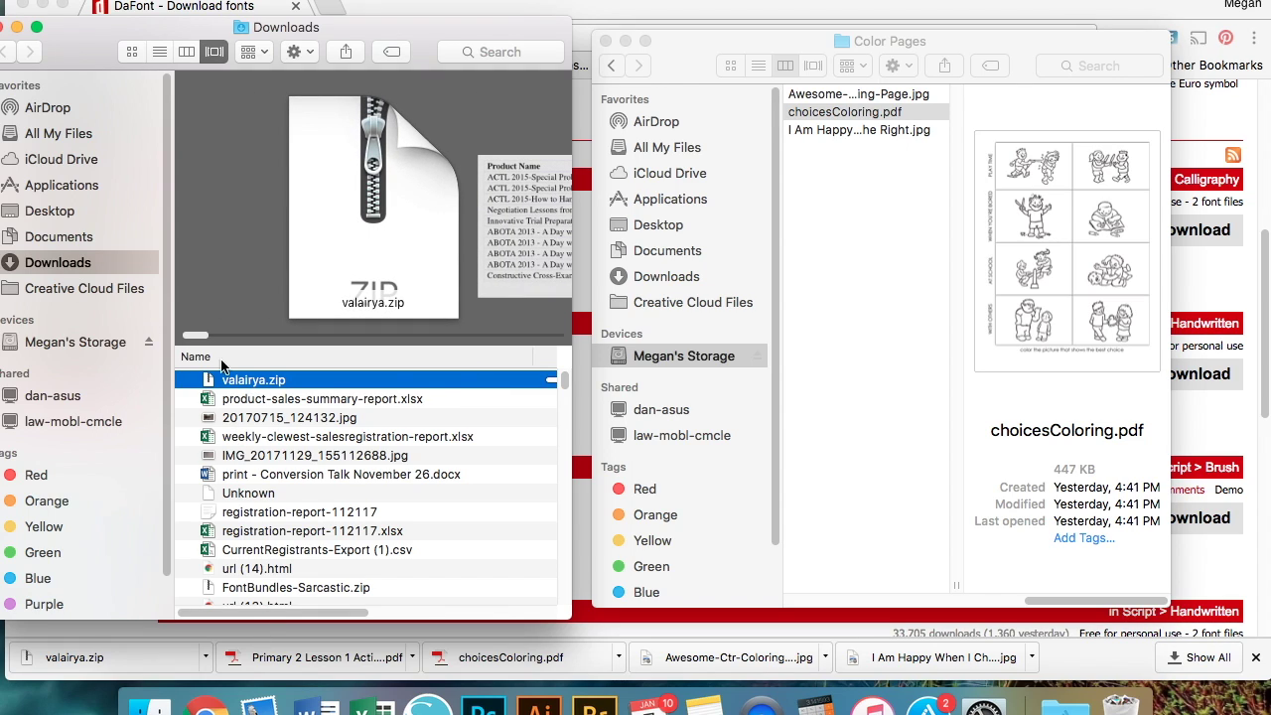
Move valairya.zip from Downloads into the Fonts folder on the storage drive
left_click(685, 357)
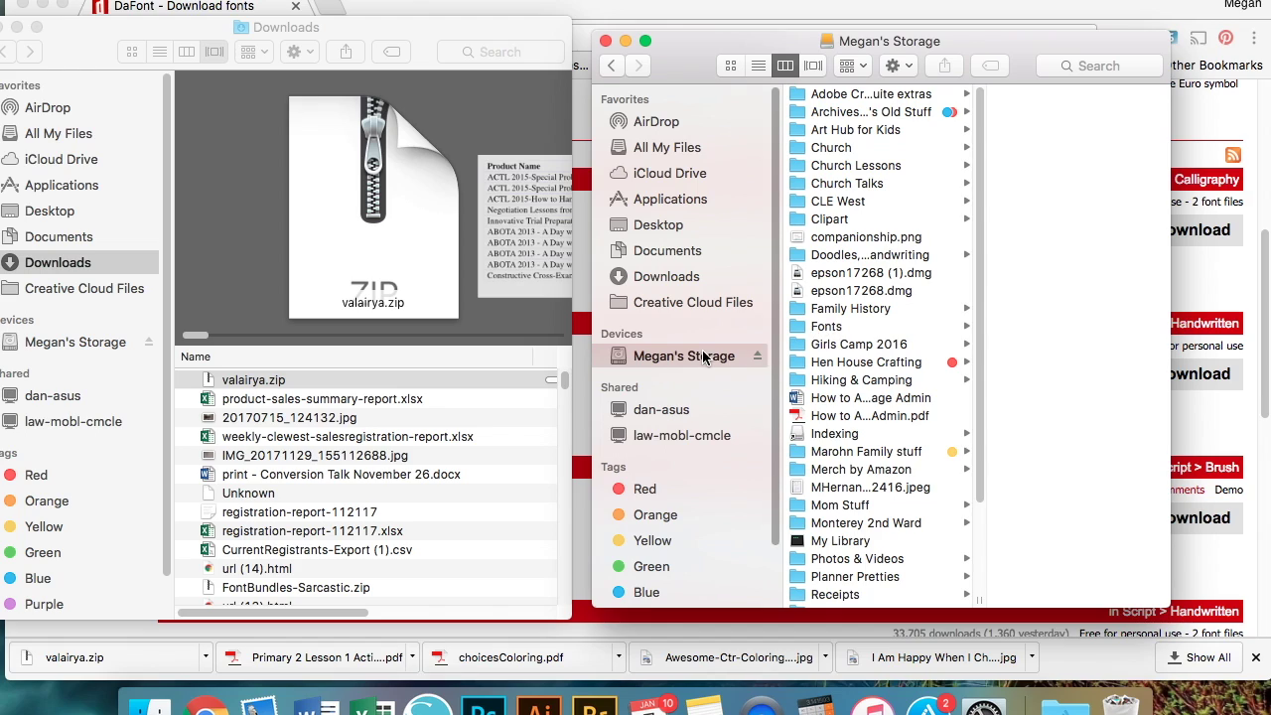
left_click(827, 332)
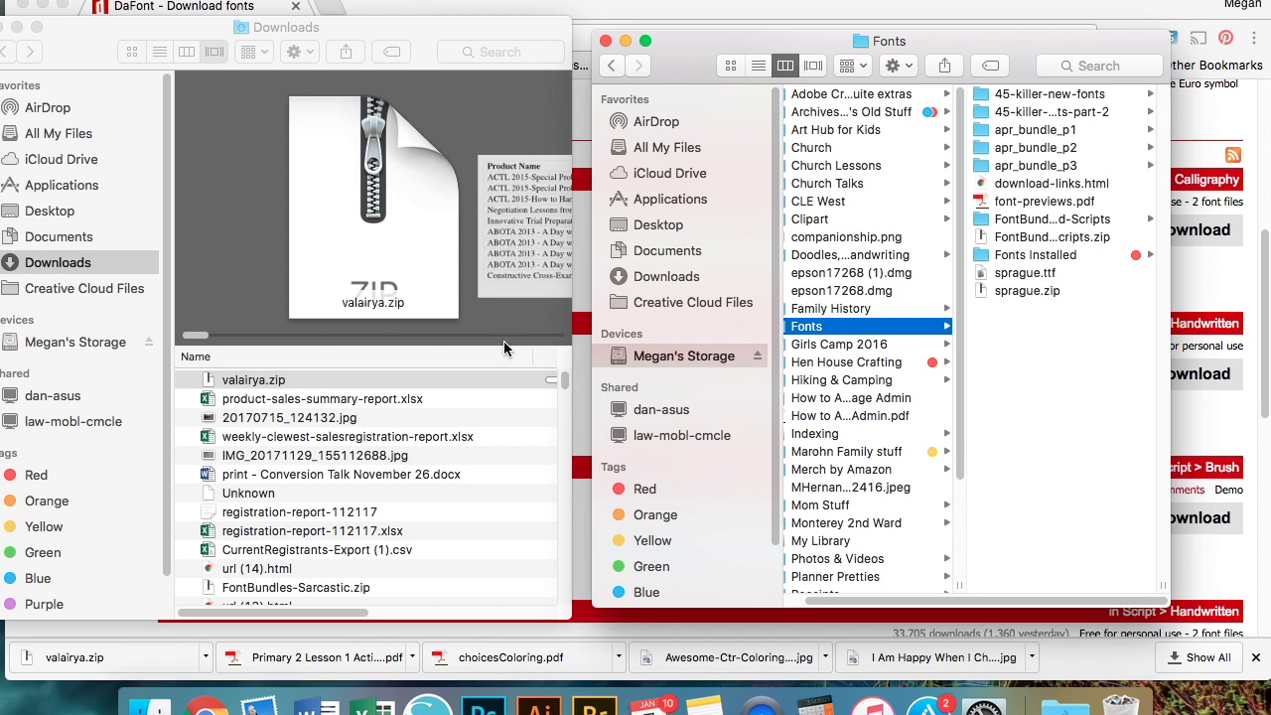
left_click_drag(233, 384, 1049, 369)
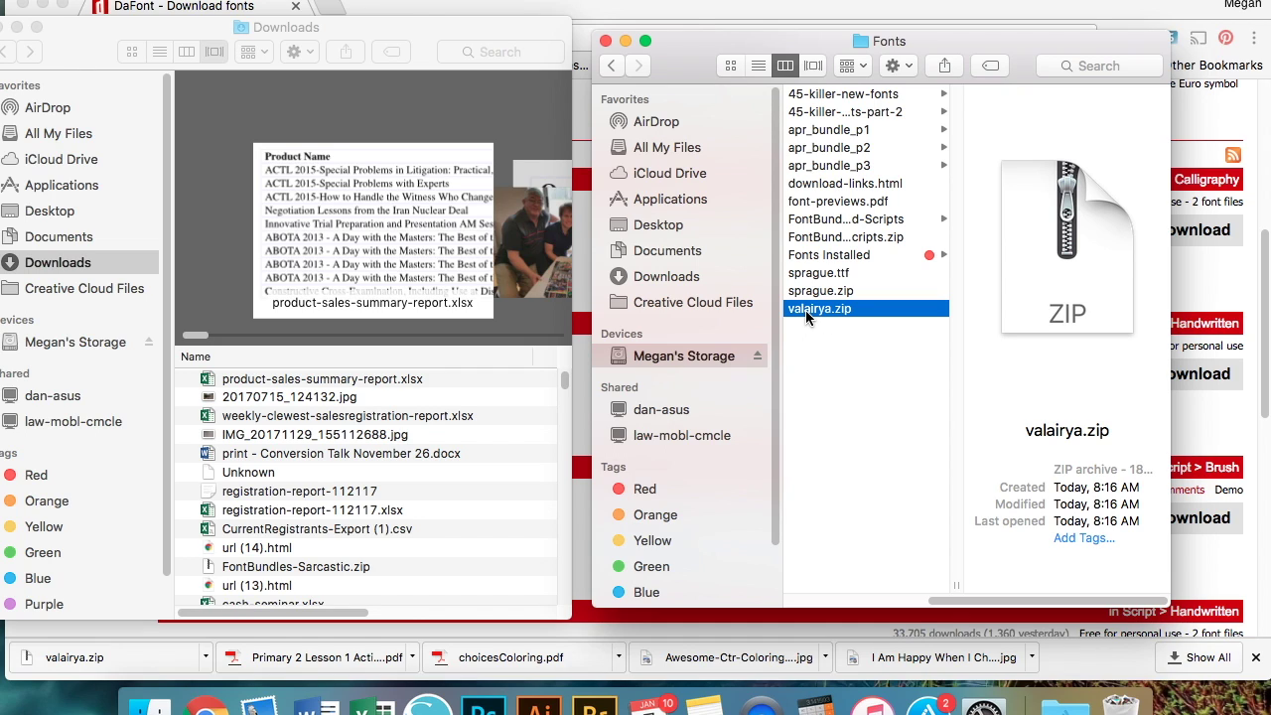
Unzip valairya.zip to extract Valairya personal use.ttf in the Fonts folder
double_click(805, 310)
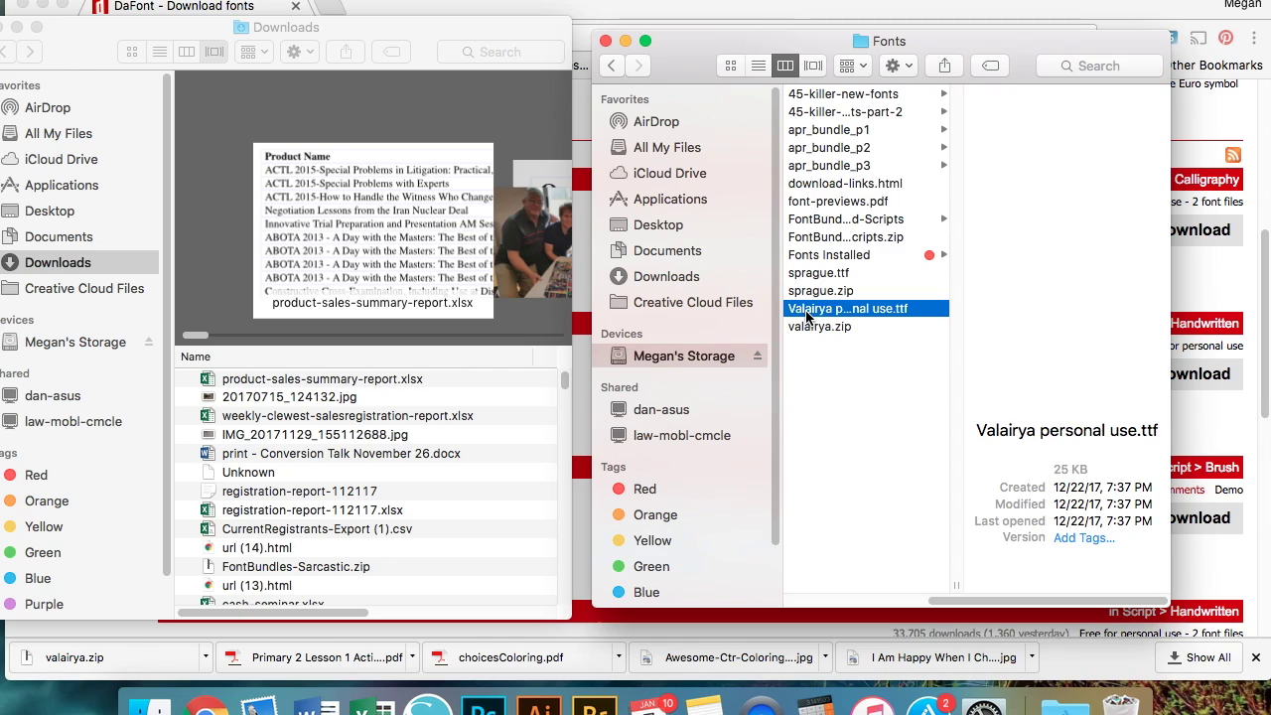
left_click(806, 314)
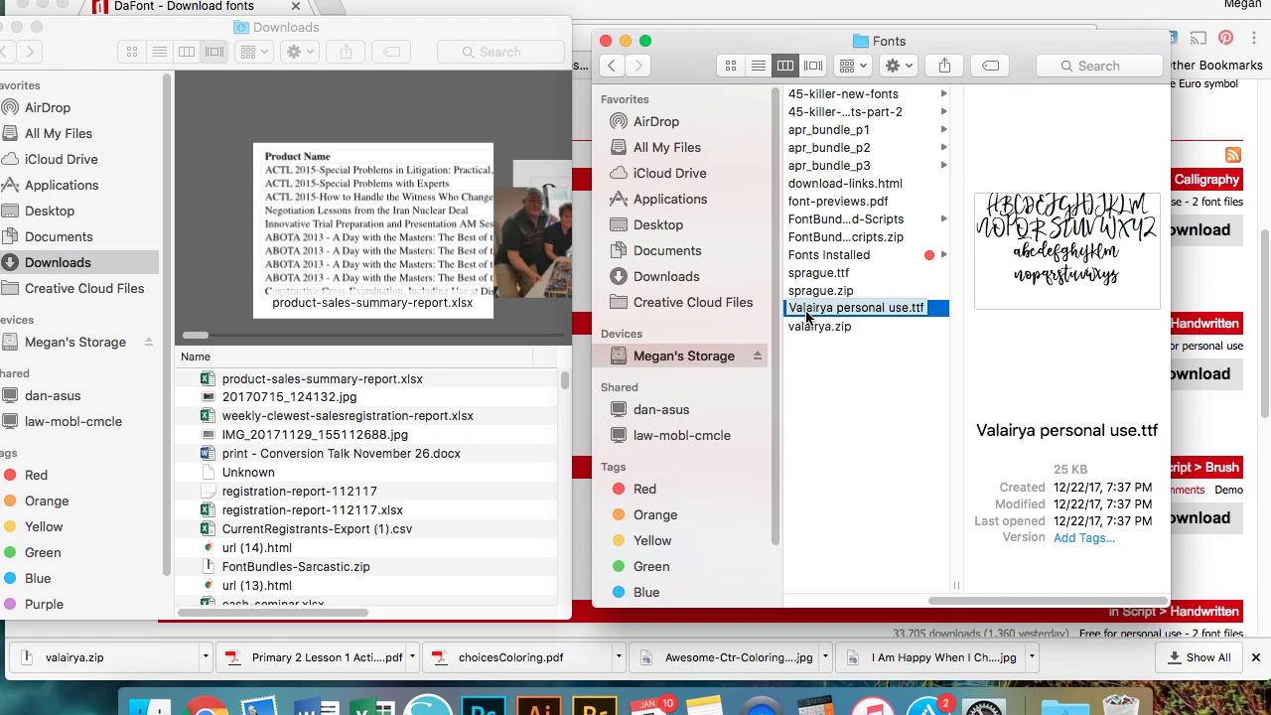
key("Return")
left_click(862, 436)
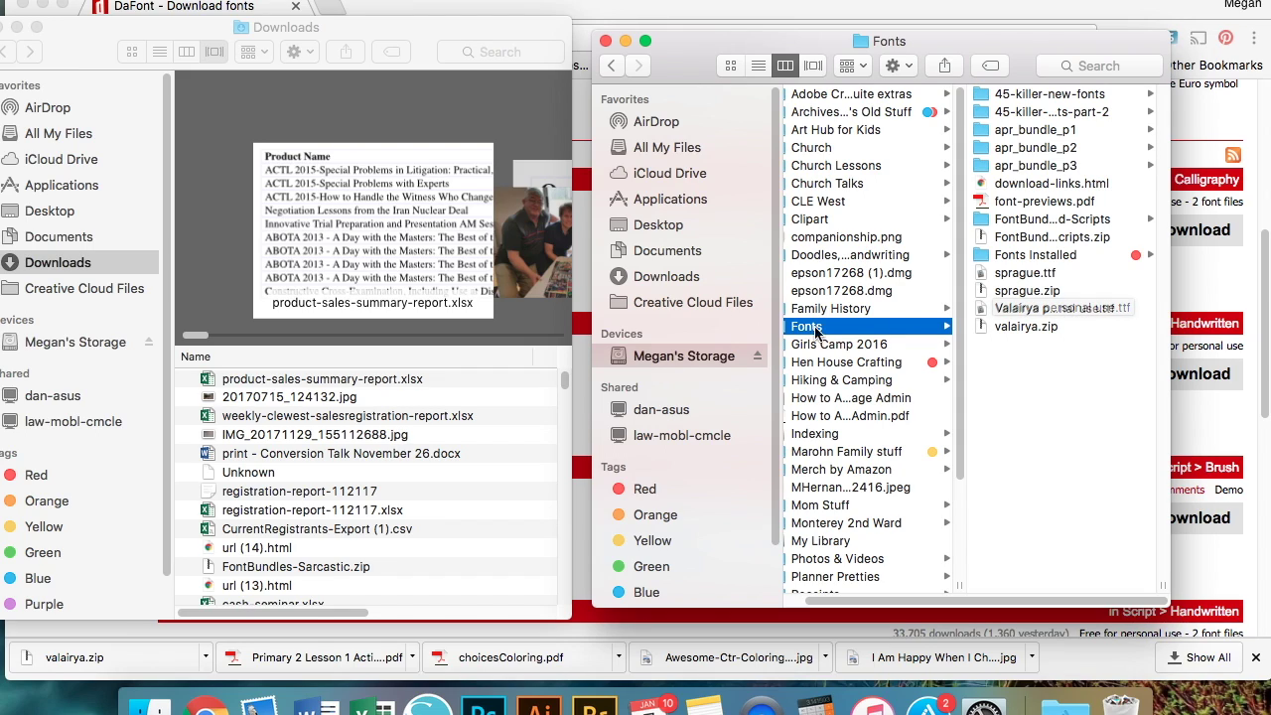
left_click_drag(420, 27, 444, 28)
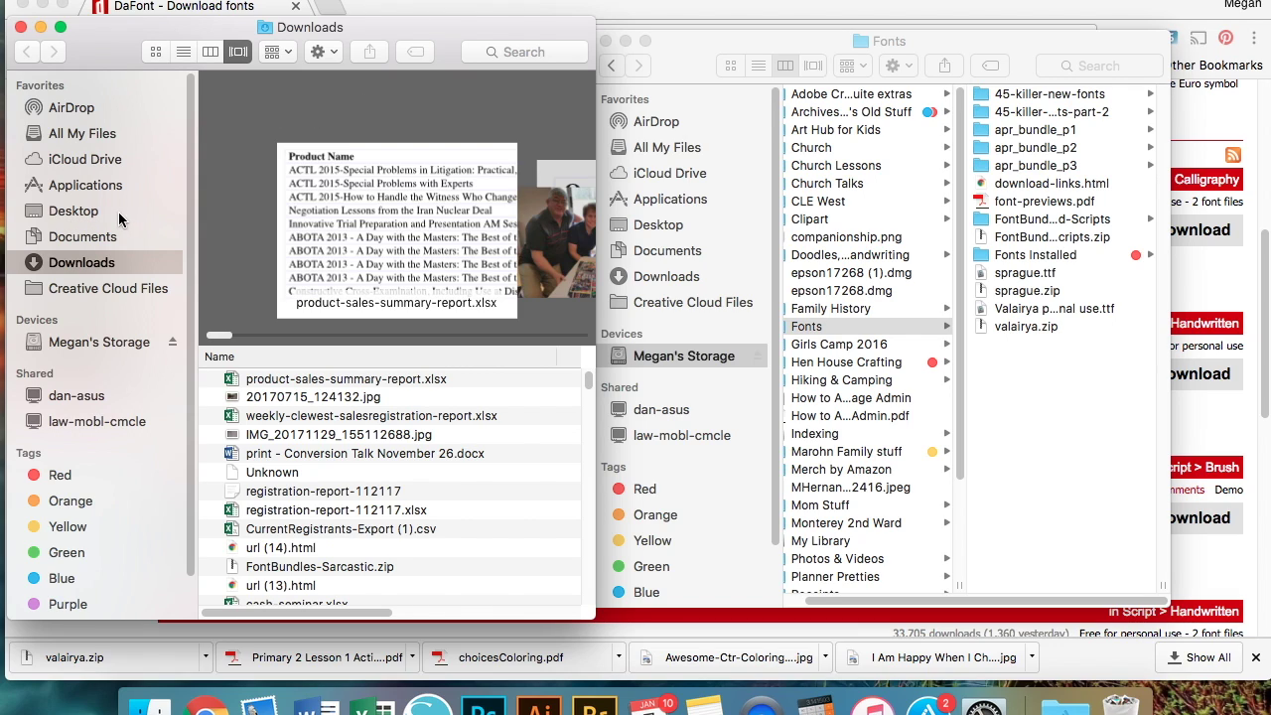
Launch Font Book from the Finder Applications folder
left_click(86, 192)
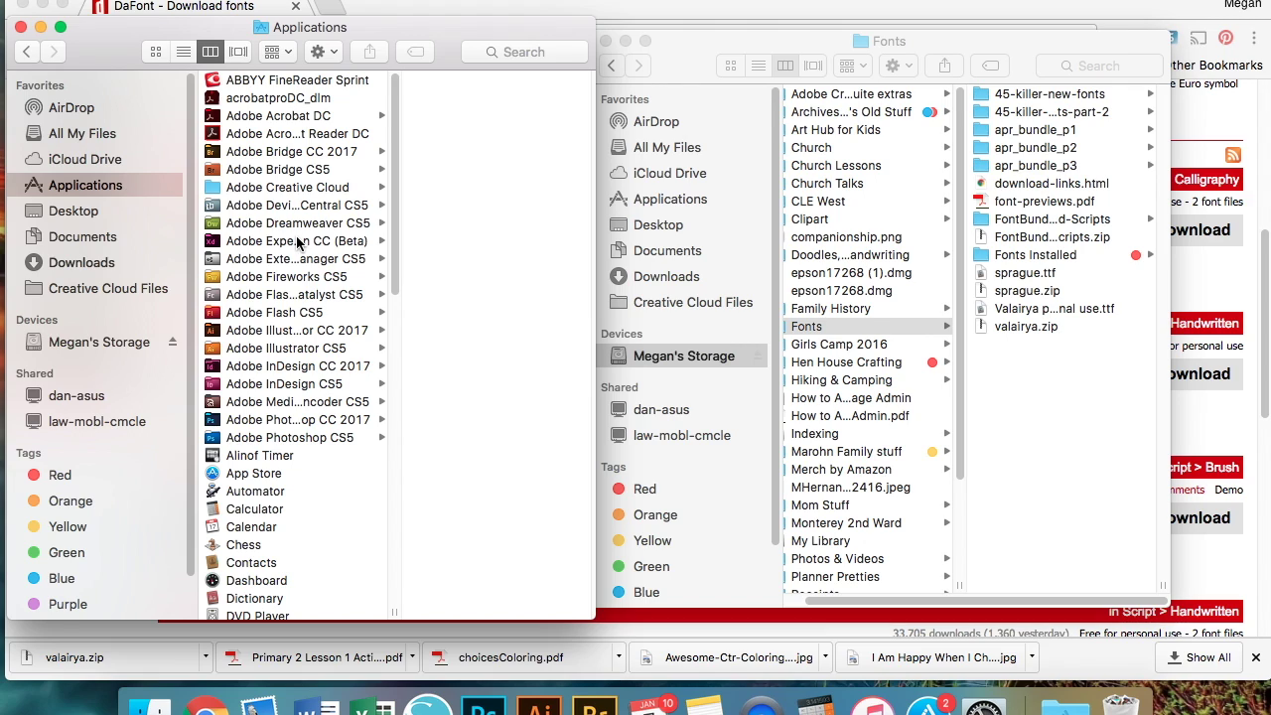
scroll(295, 244, "down", 5)
scroll(295, 244, "down", 4)
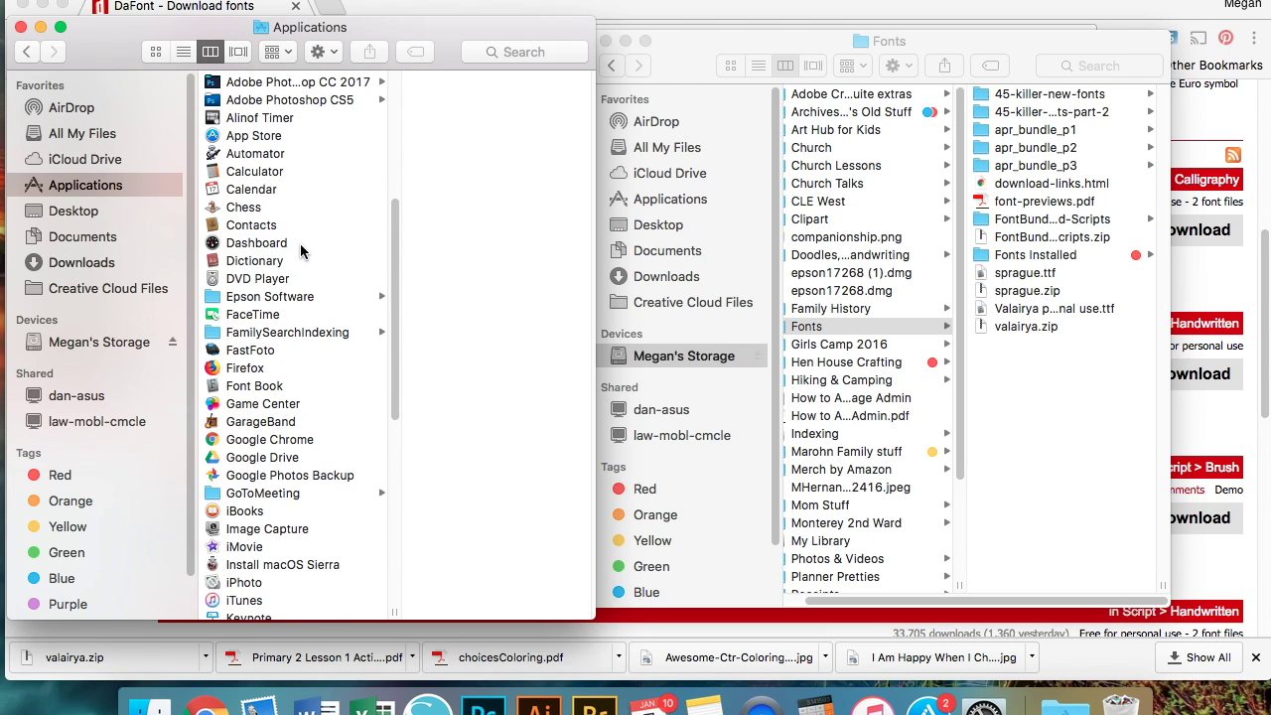
left_click(268, 381)
double_click(266, 383)
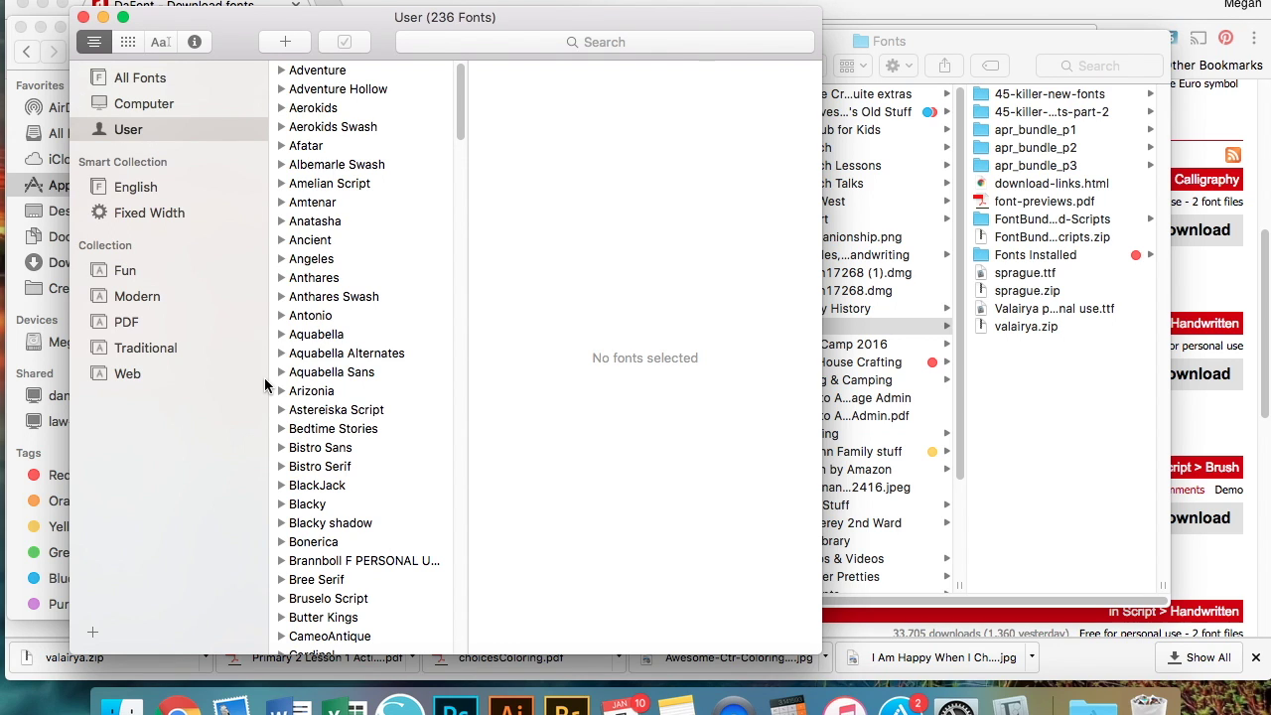
Arrange the Font Book and Fonts folder windows so both are visible
left_click(392, 24)
left_click_drag(392, 25, 346, 18)
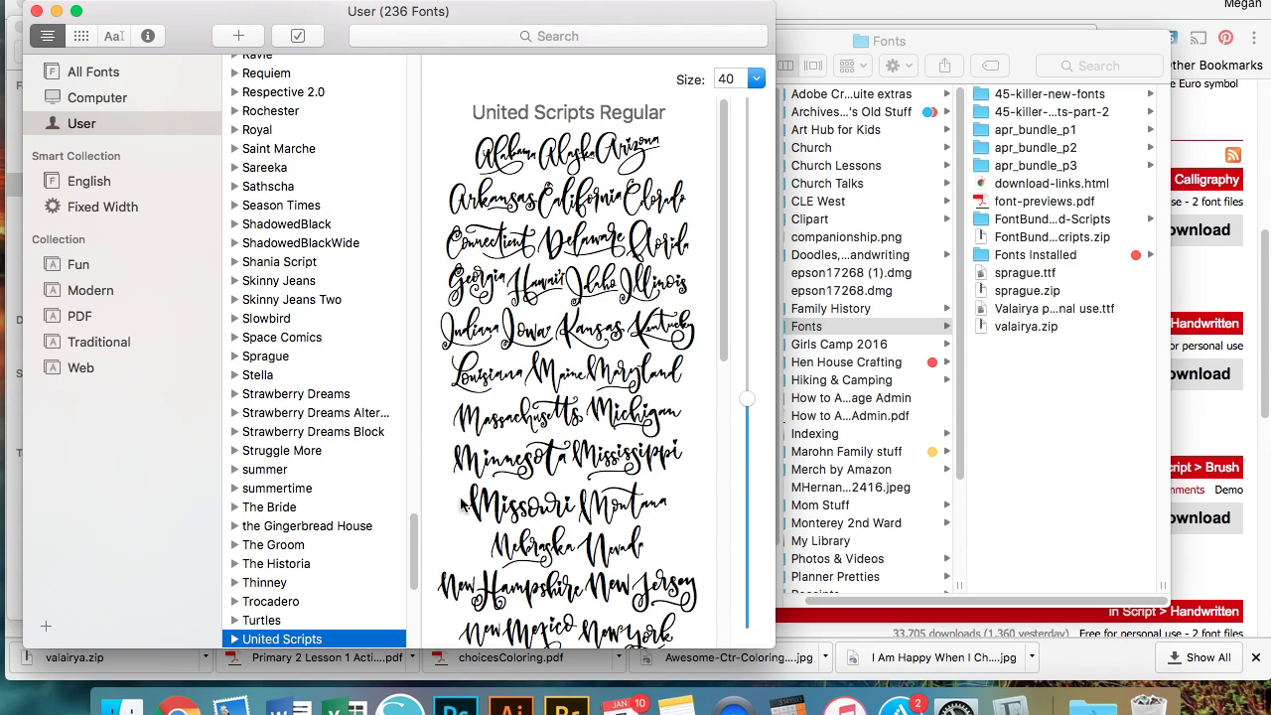
left_click_drag(767, 641, 704, 656)
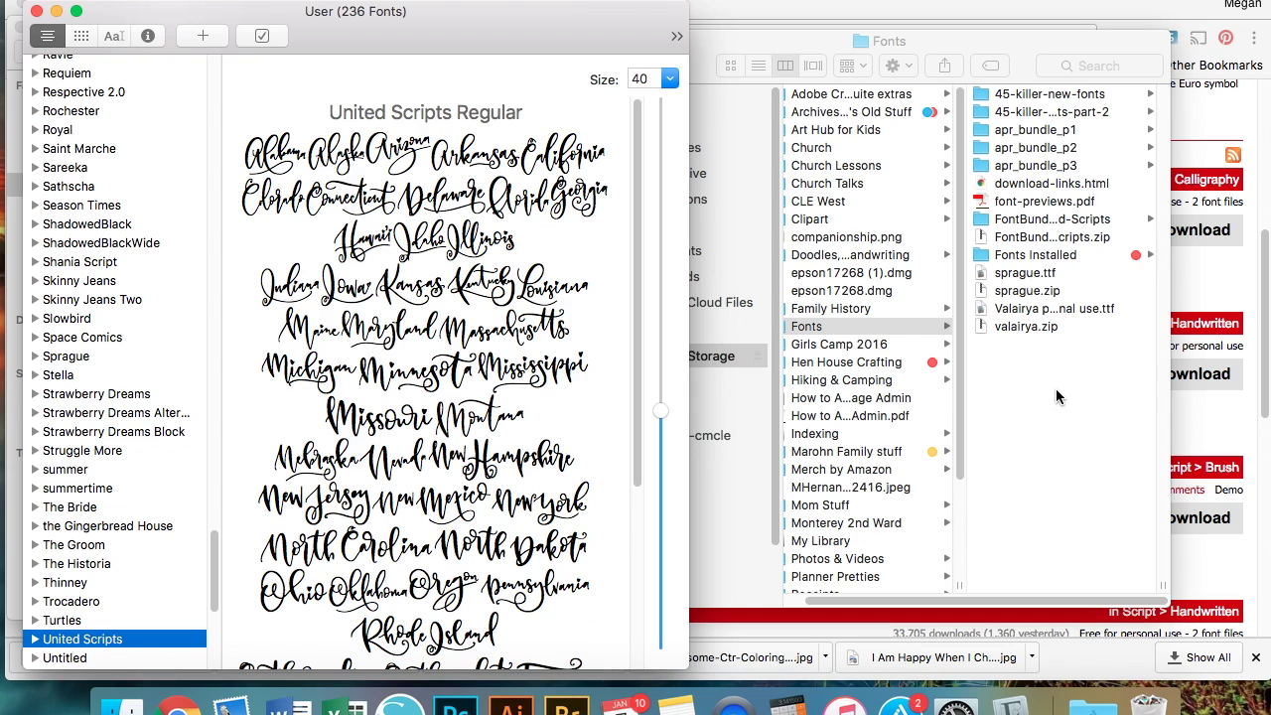
left_click(1024, 57)
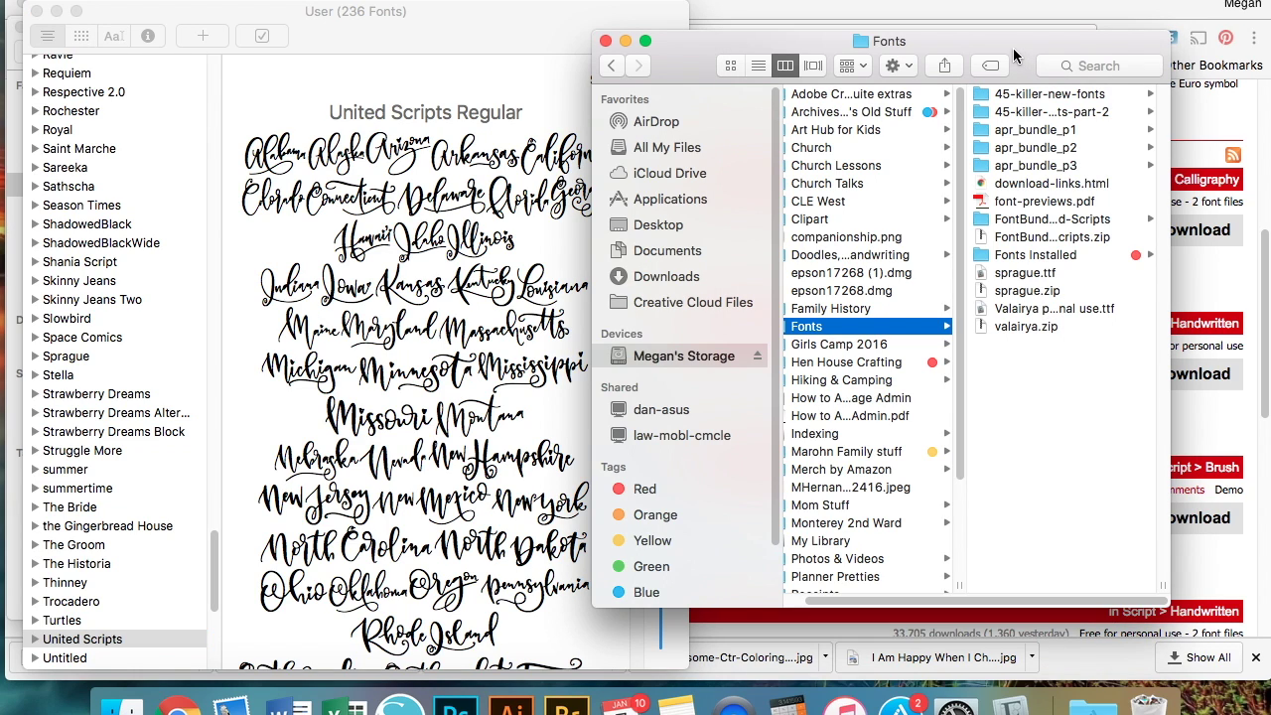
left_click_drag(1011, 49, 1105, 14)
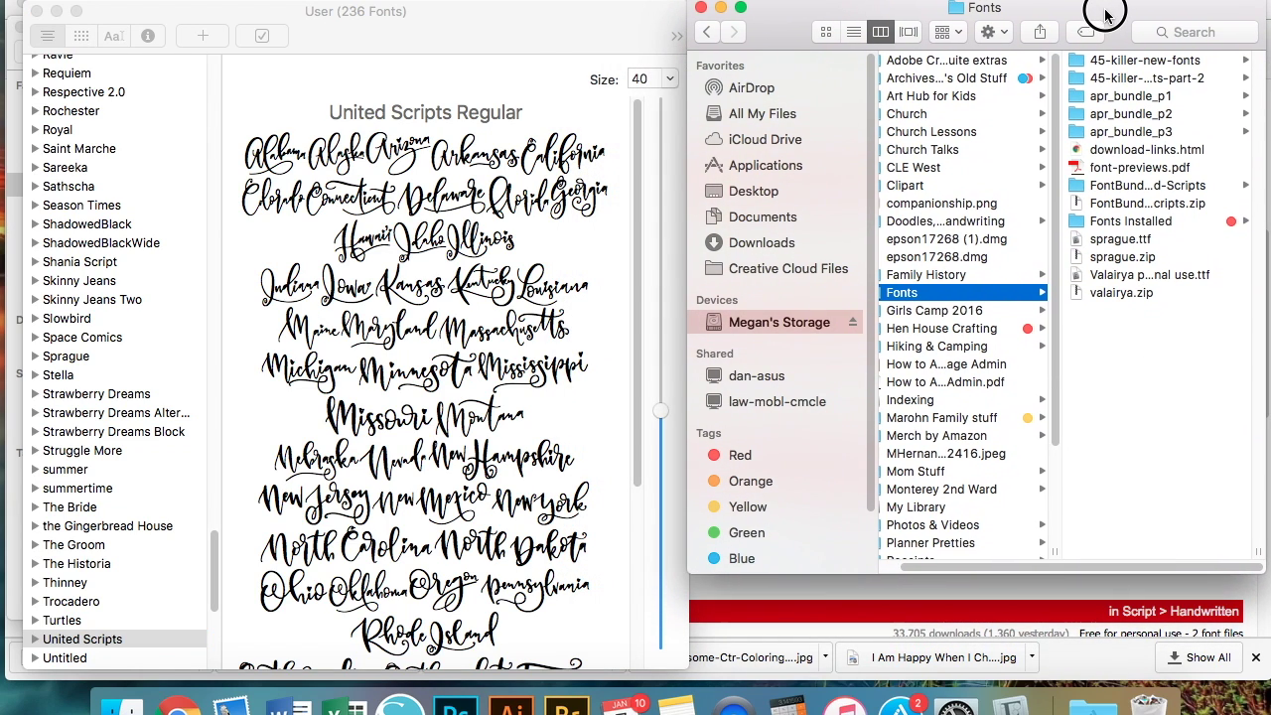
Install Valairya personal use.ttf by dragging it into Font Book, then close Font Book
left_click(1137, 276)
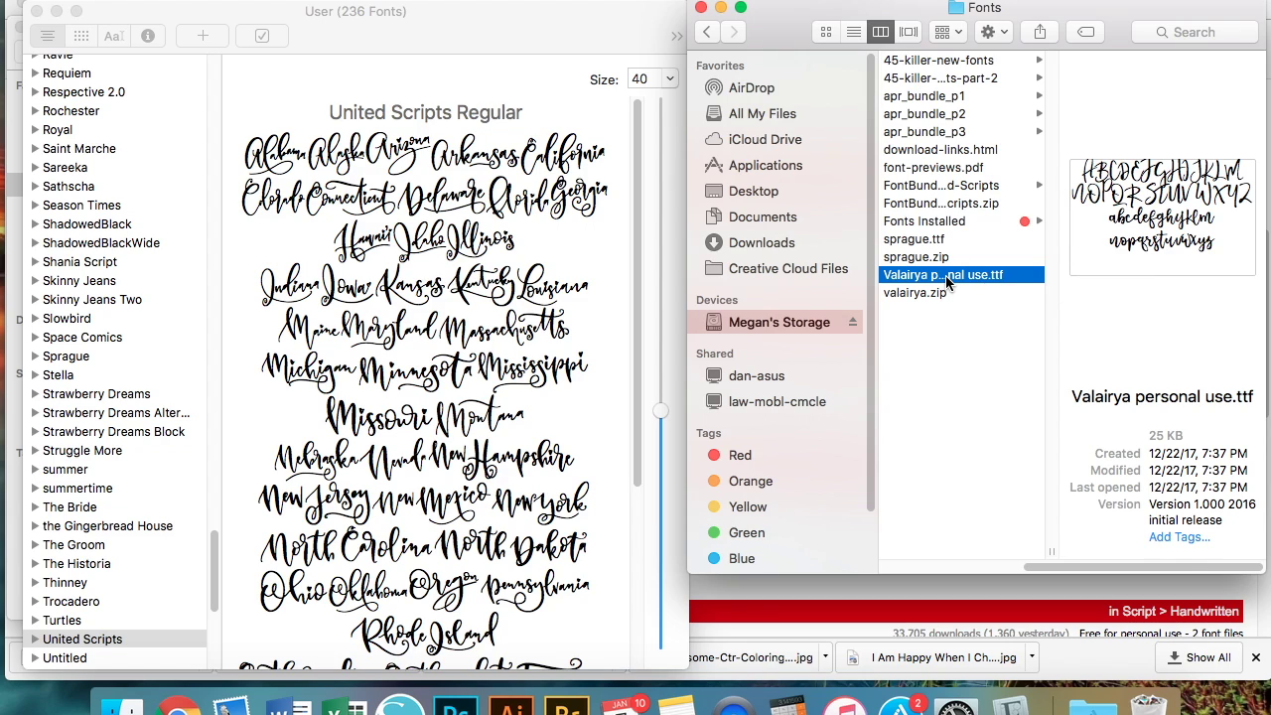
left_click_drag(946, 281, 117, 286)
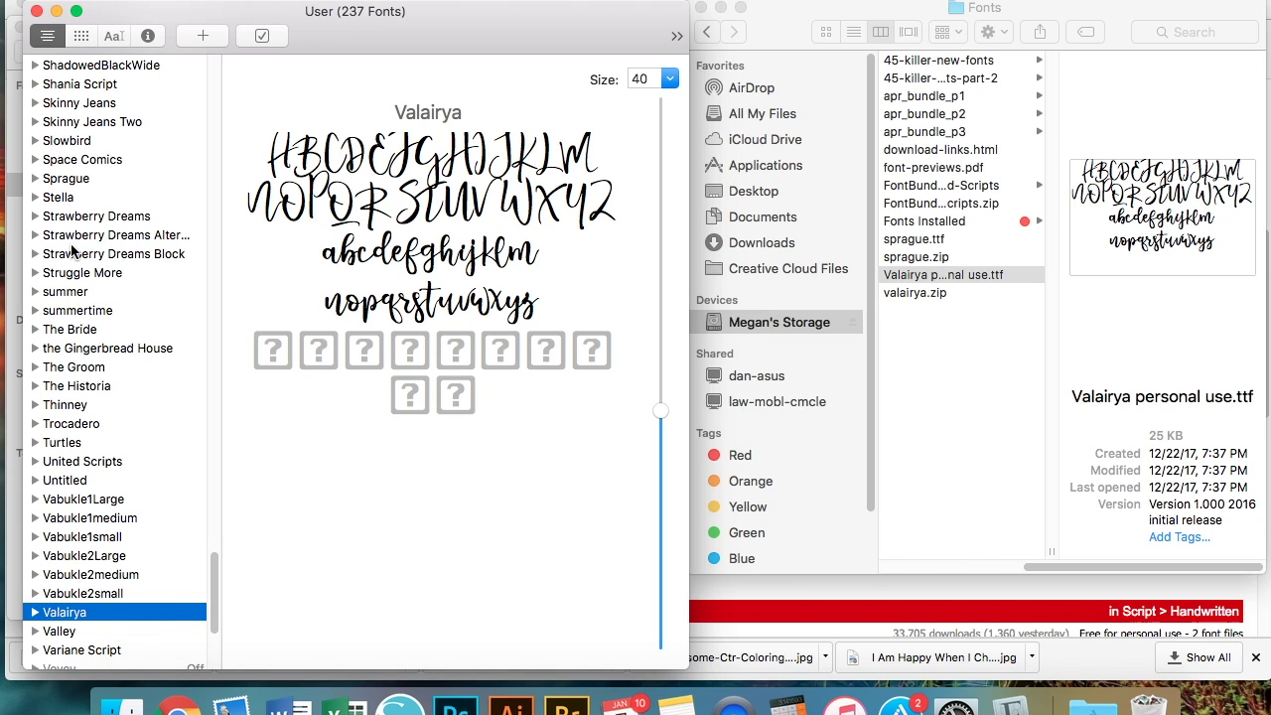
left_click(35, 11)
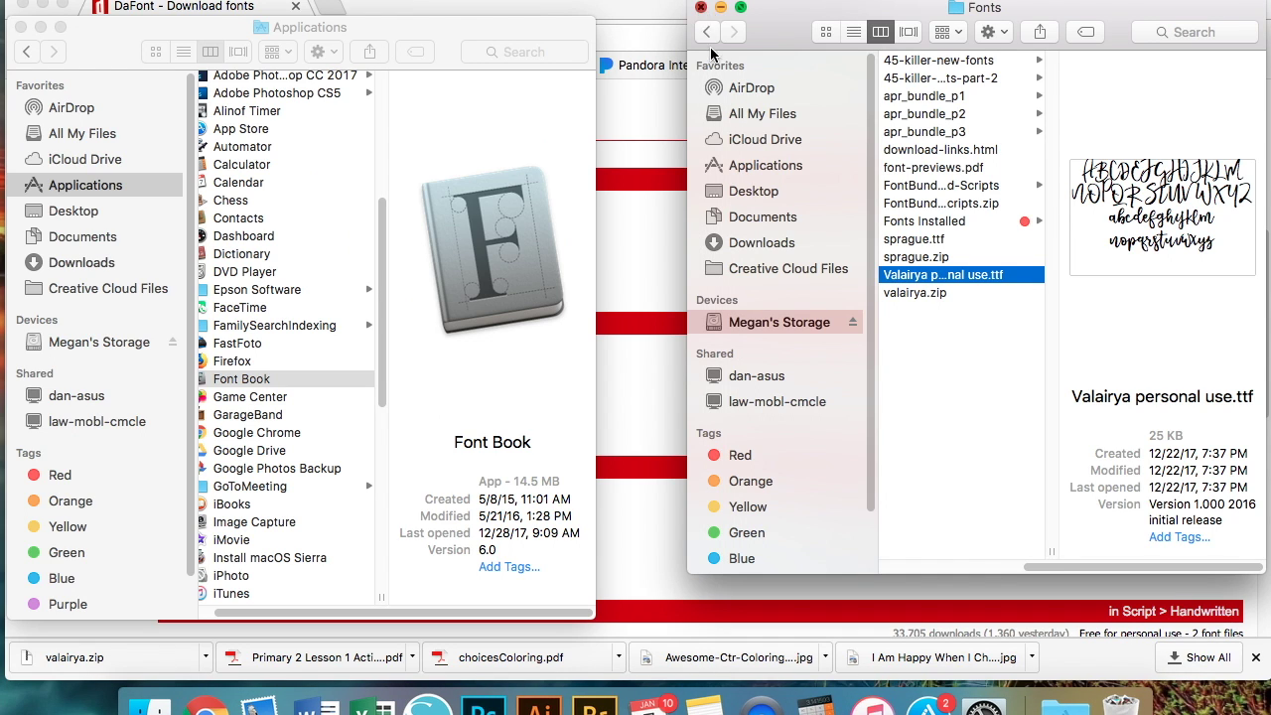
Close the Fonts and Applications Finder windows and launch Silhouette Studio from the Dock
left_click(700, 8)
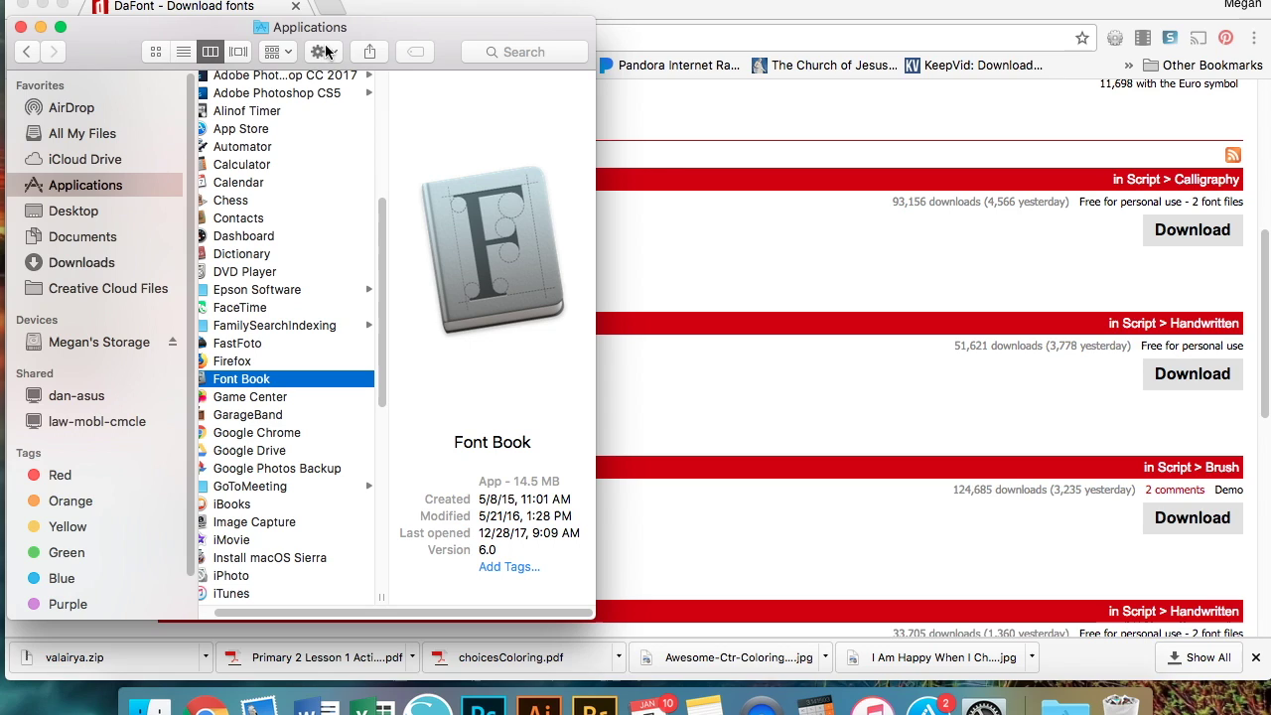
left_click_drag(384, 28, 614, 16)
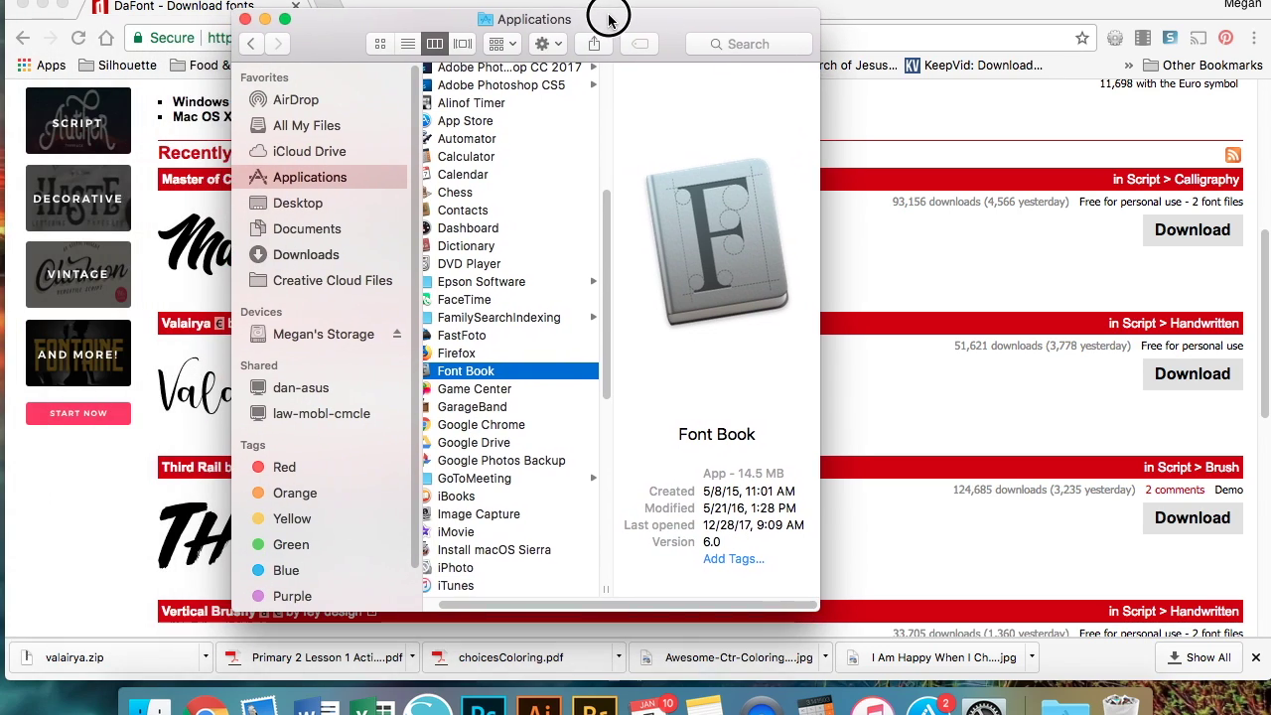
left_click(251, 15)
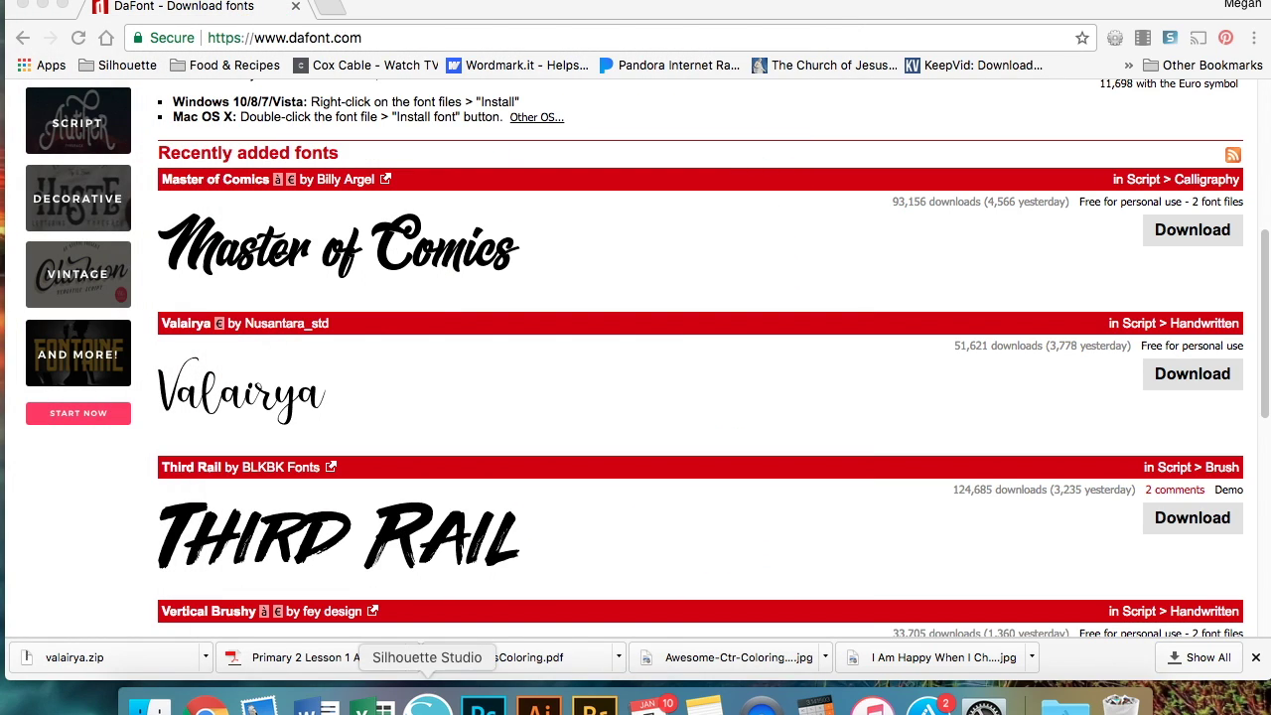
left_click(426, 703)
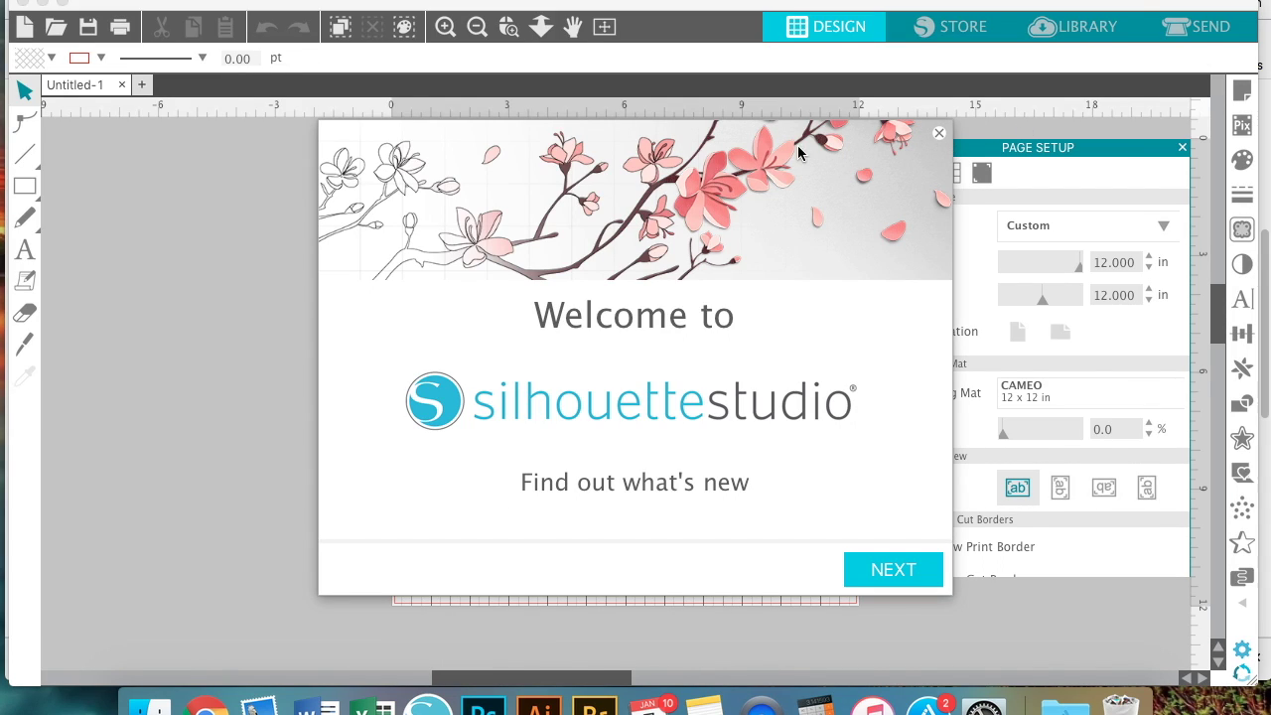
Dismiss the welcome screen and type 'Good Morning' as text on the mat
left_click(938, 134)
left_click(25, 250)
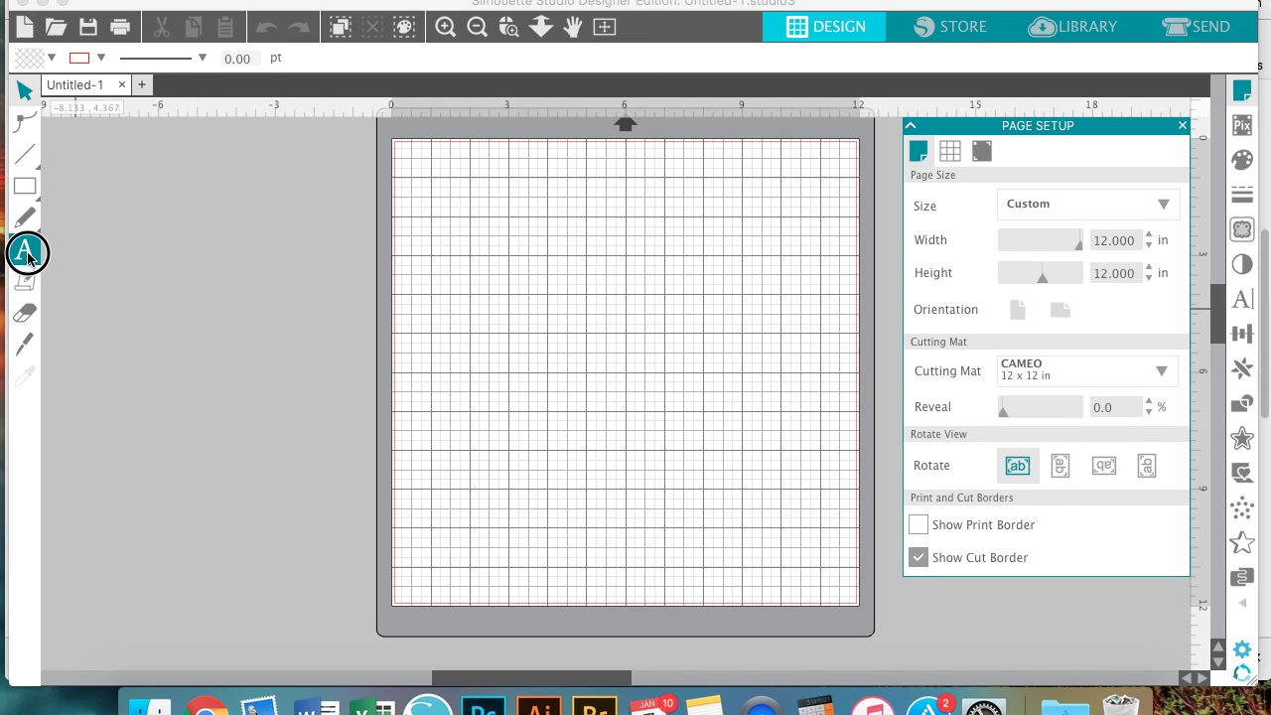
left_click(440, 319)
type("Good MO")
type("rn")
key("BackSpace")
key("BackSpace")
key("BackSpace")
type("ior")
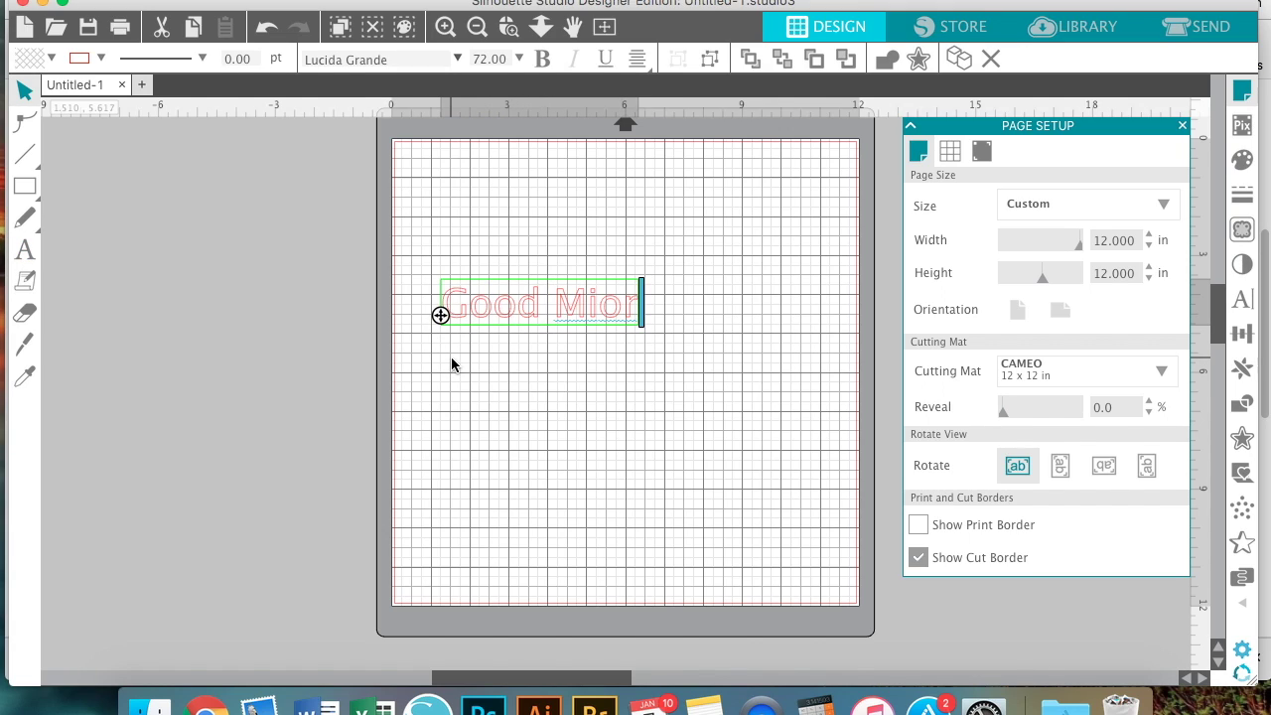
key("BackSpace")
key("BackSpace")
key("BackSpace")
type("orning")
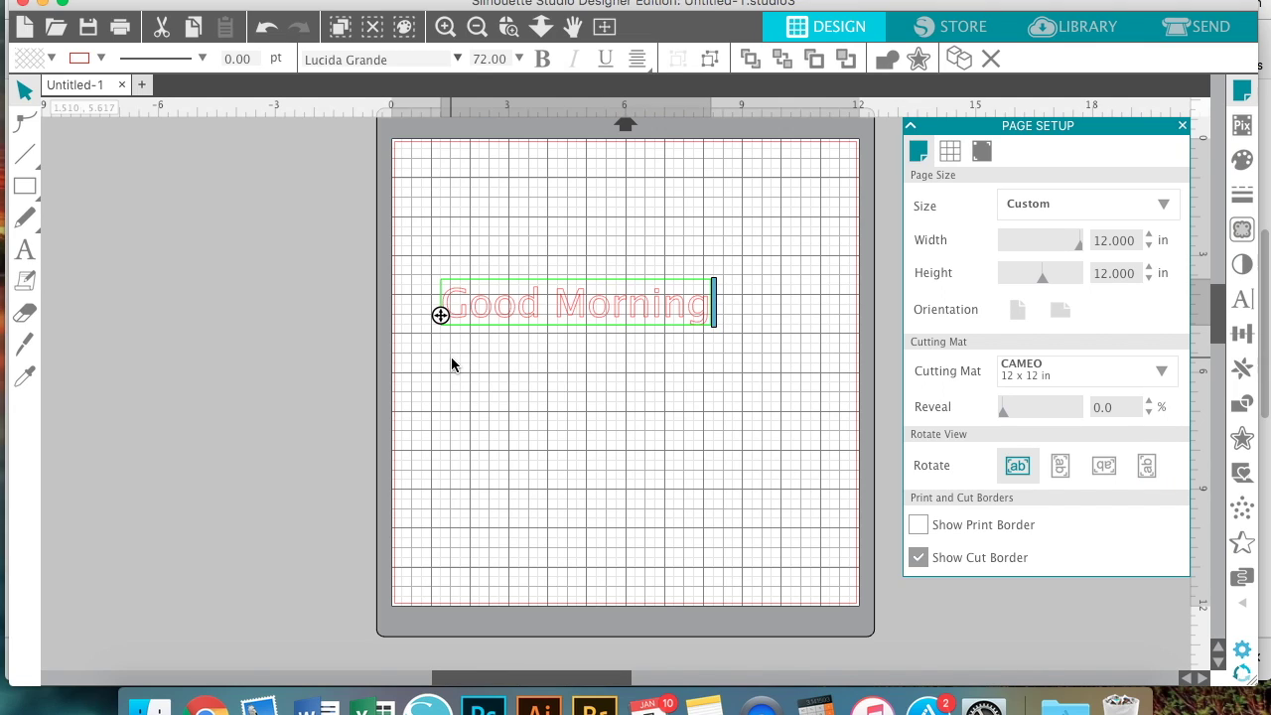
left_click(523, 402)
Fill the Good Morning text solid black
left_click(525, 326)
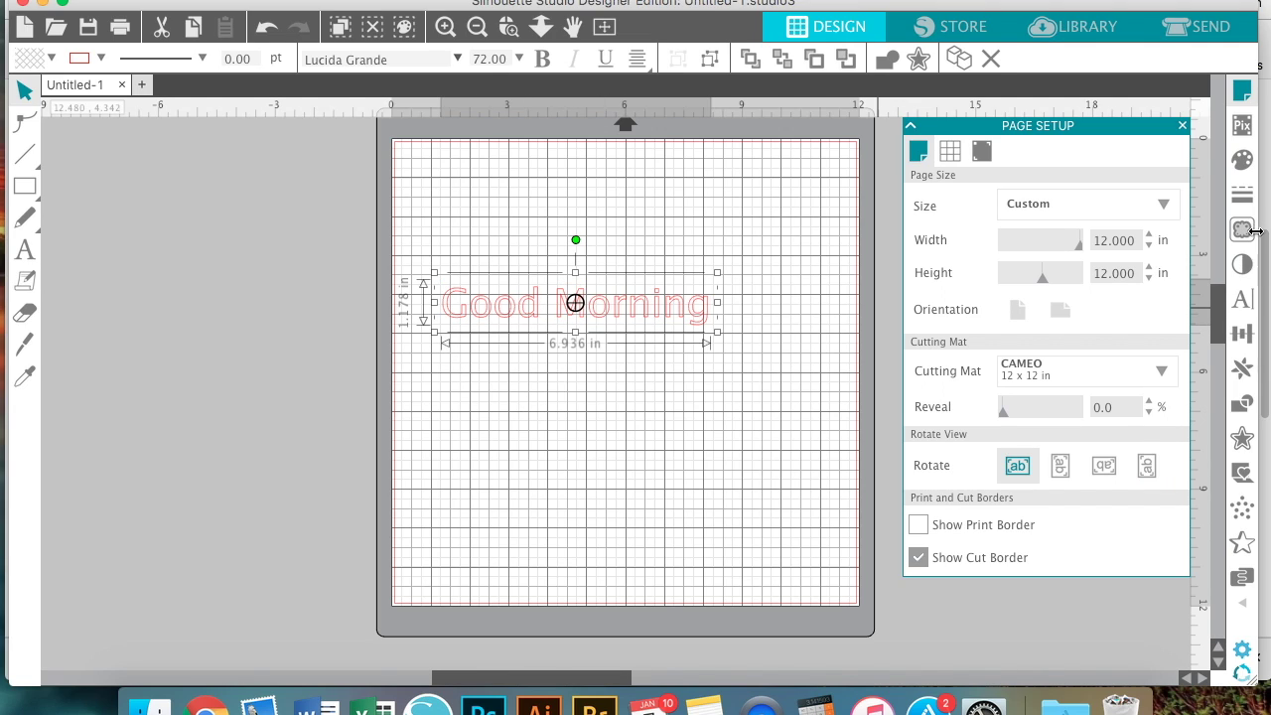
left_click(1242, 159)
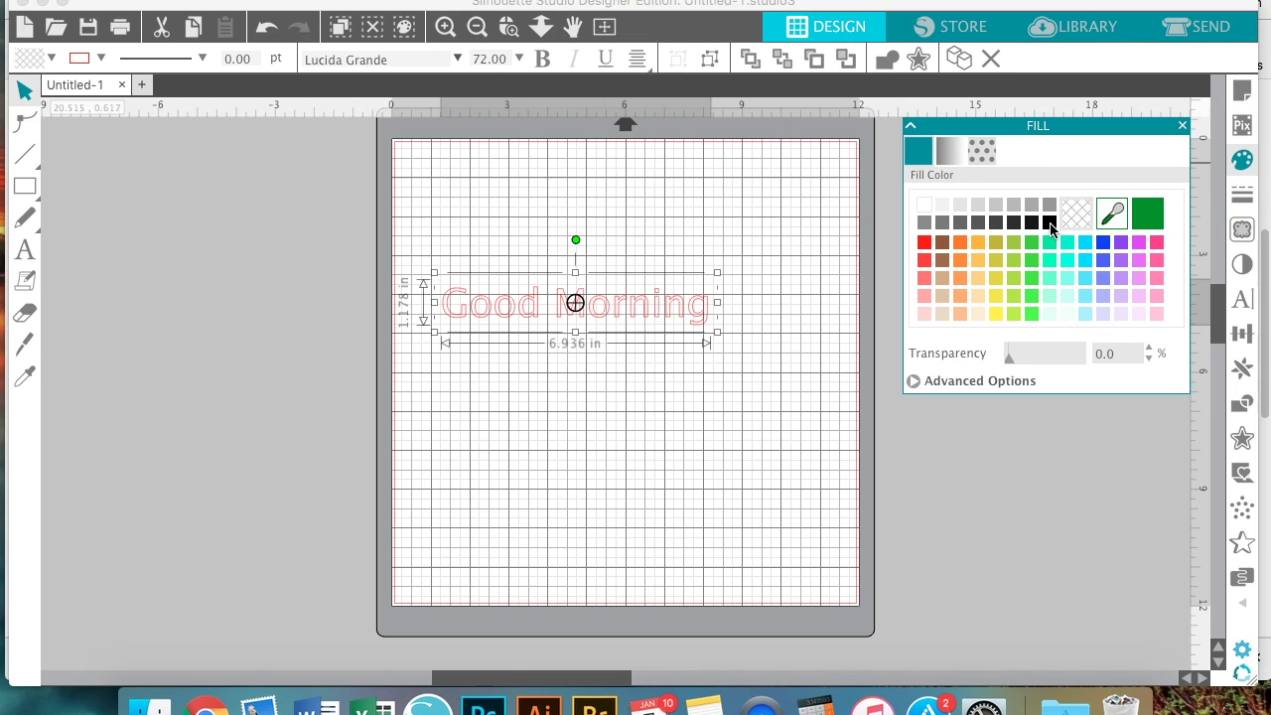
left_click(1051, 228)
left_click(726, 497)
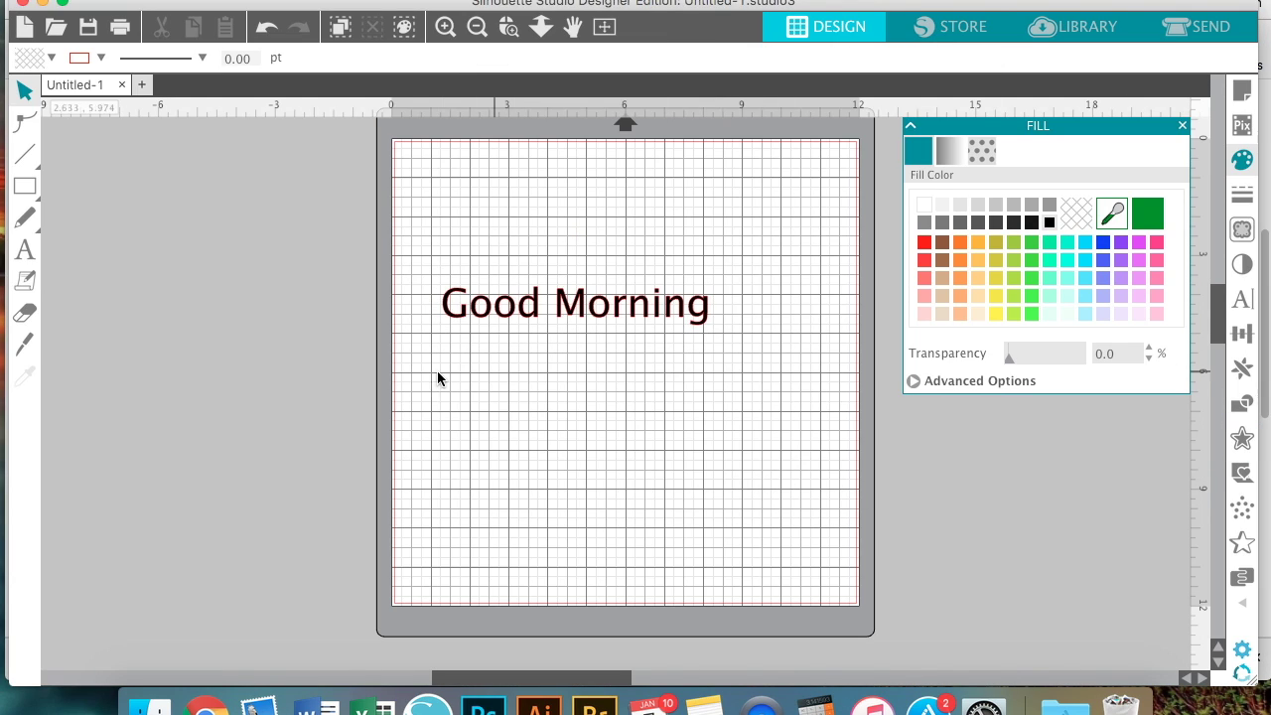
left_click(527, 299)
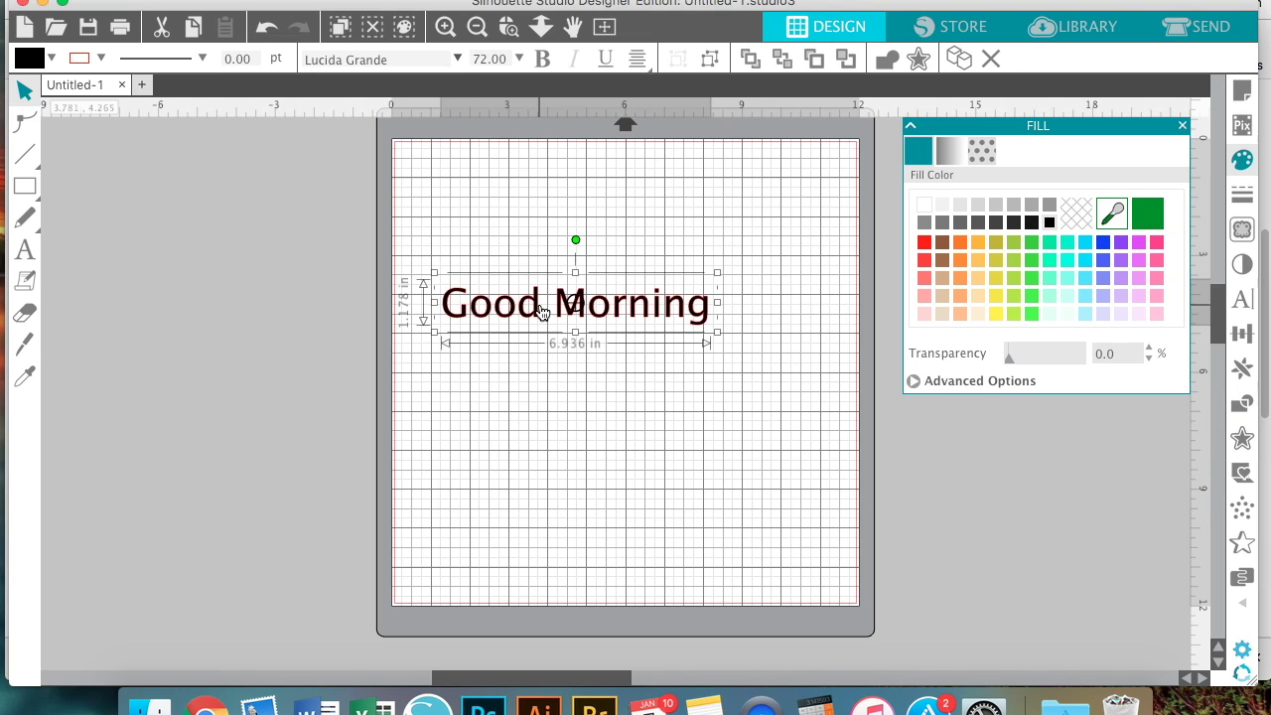
Apply the Valairya font to Good Morning from the Text Style font list
left_click(1241, 307)
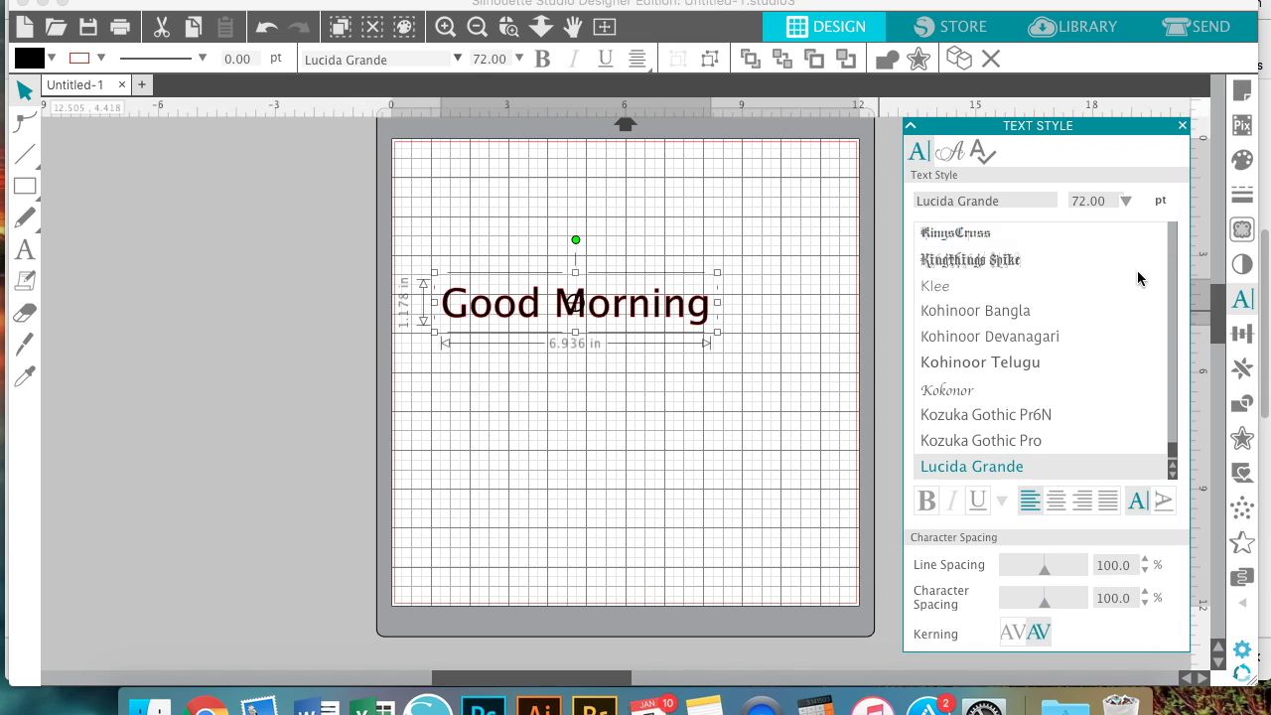
scroll(1136, 297, "up", 10)
scroll(1136, 310, "down", 15)
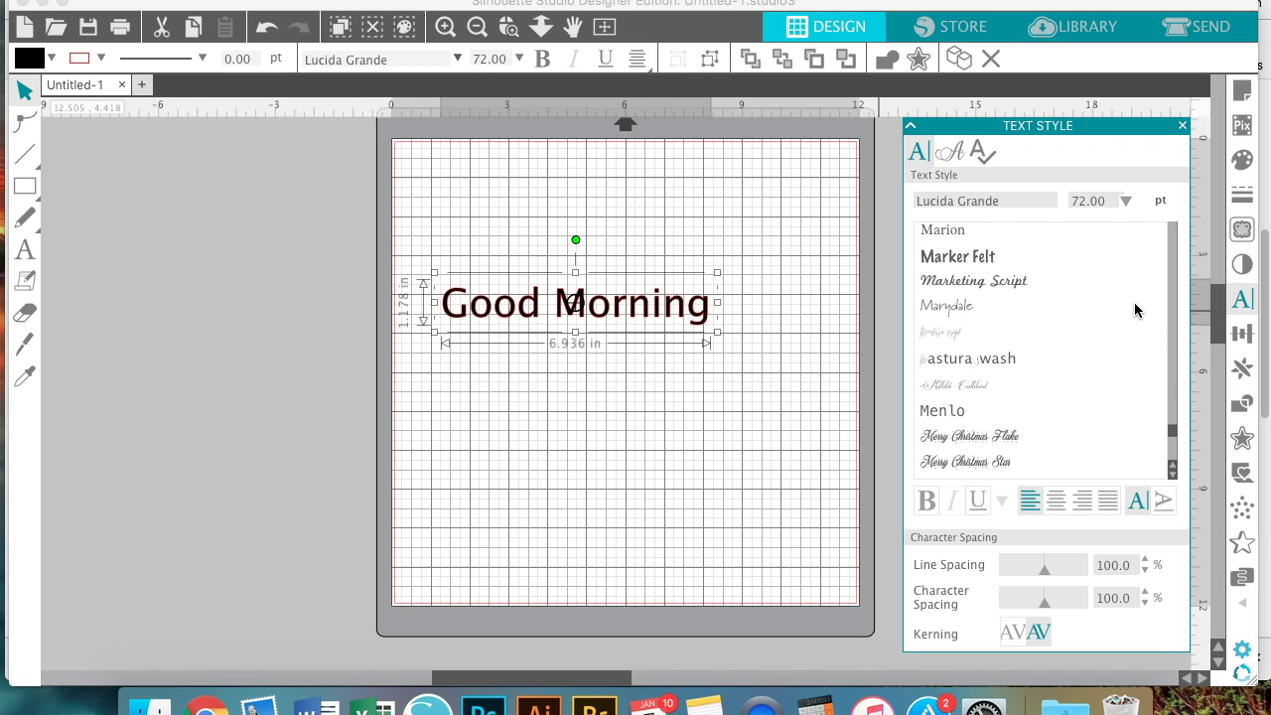
scroll(1136, 309, "down", 5)
scroll(1136, 310, "up", 5)
scroll(1136, 309, "down", 1)
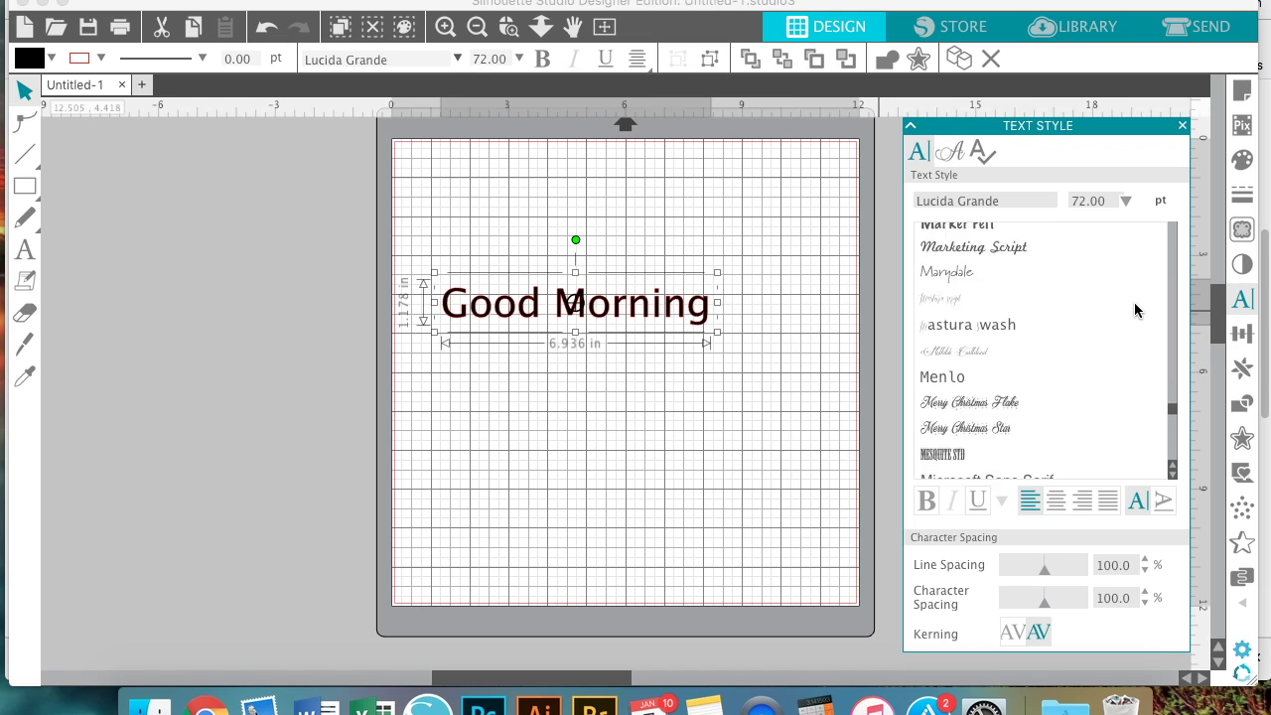
scroll(1136, 309, "down", 3)
scroll(1179, 417, "up", 6)
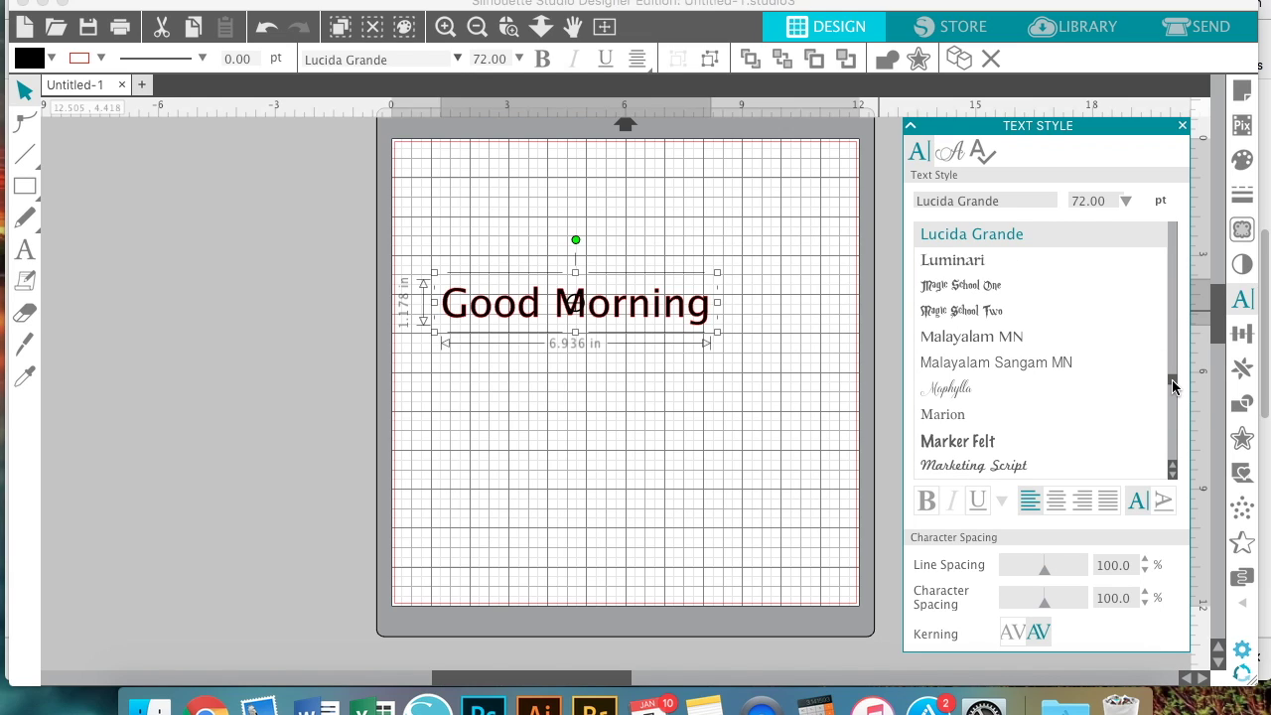
scroll(1115, 361, "down", 9)
scroll(1114, 360, "up", 10)
scroll(1114, 364, "down", 10)
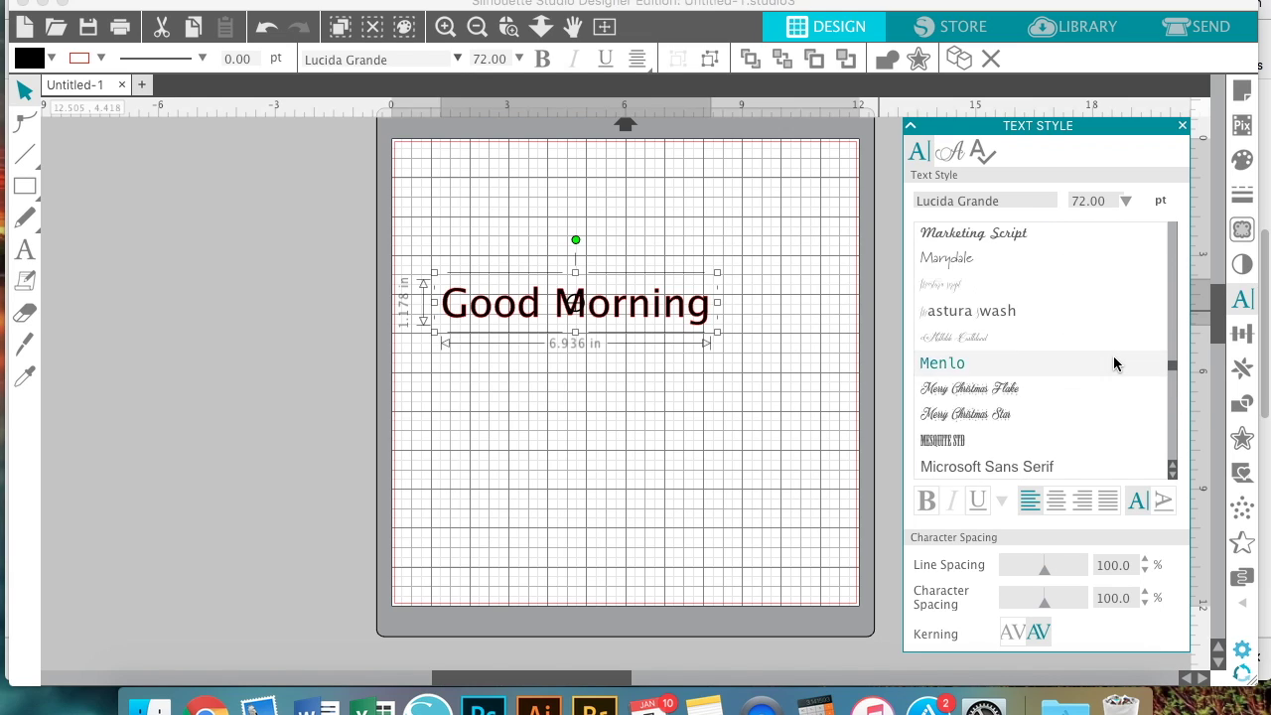
scroll(1114, 364, "down", 8)
scroll(1116, 340, "up", 10)
scroll(1095, 340, "down", 8)
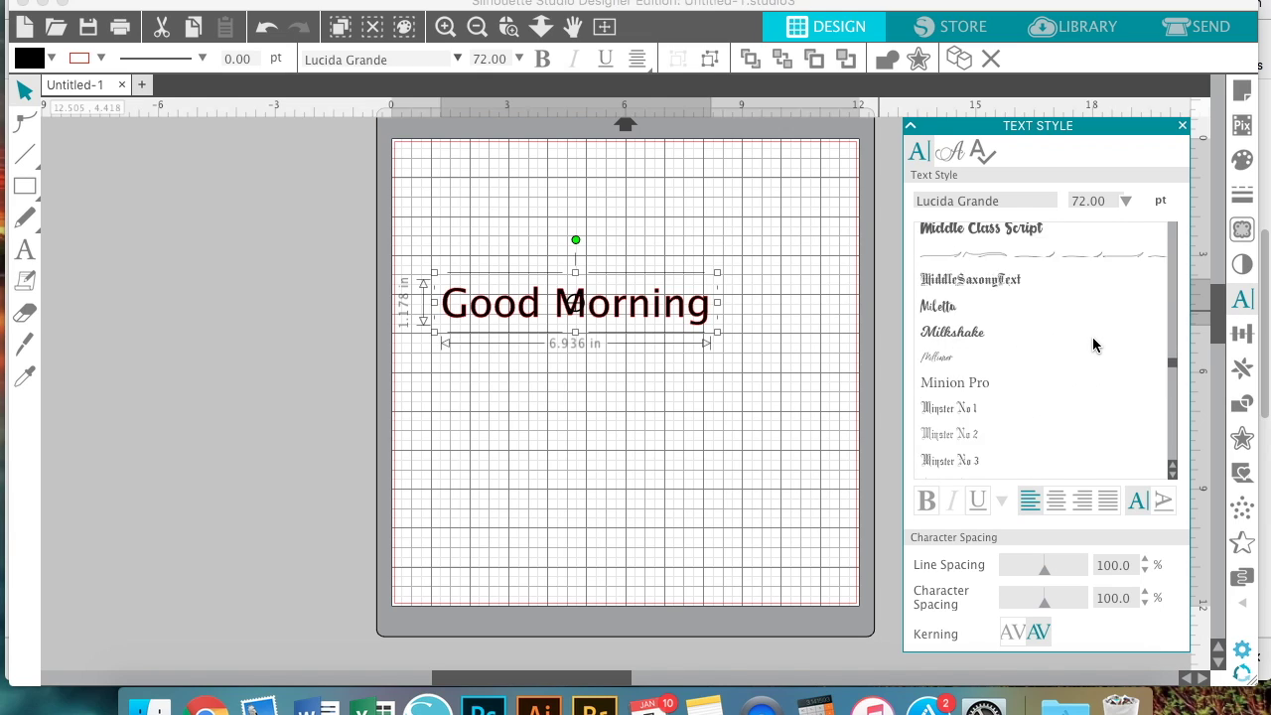
scroll(1092, 345, "down", 5)
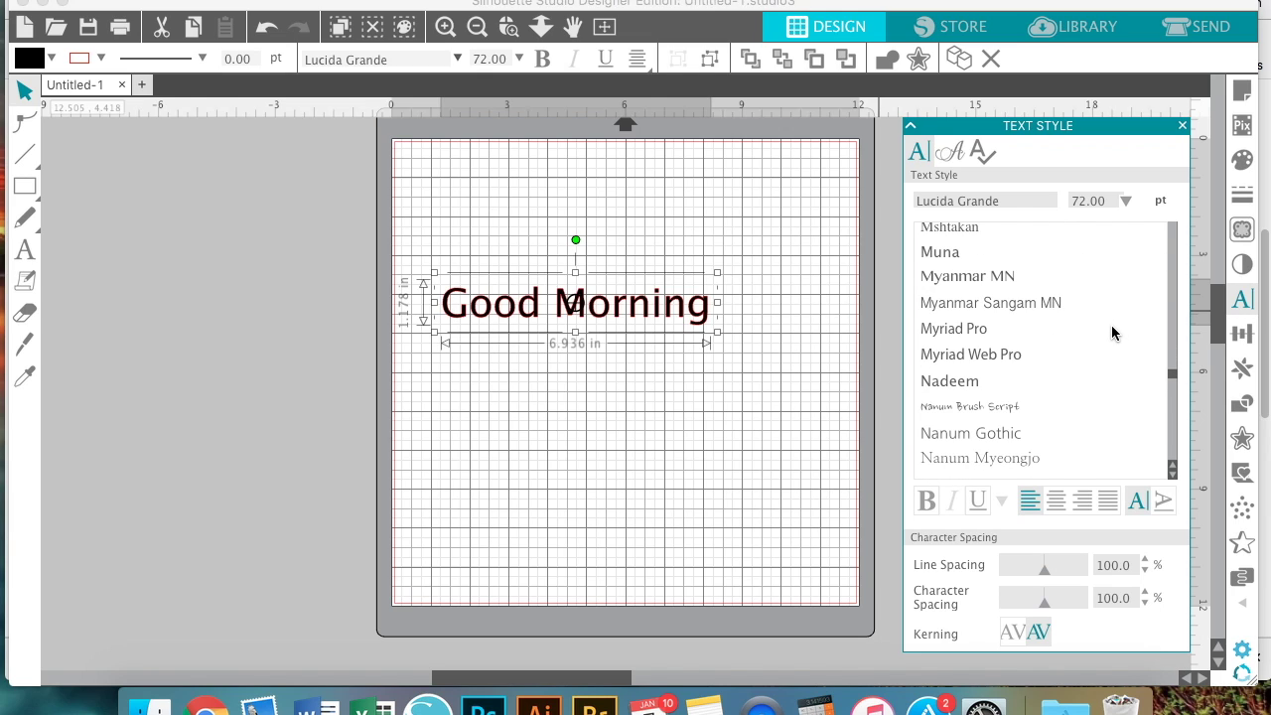
scroll(1112, 334, "up", 10)
scroll(1055, 369, "down", 9)
scroll(1049, 374, "up", 3)
scroll(1111, 374, "down", 4)
left_click_drag(1174, 374, 1178, 448)
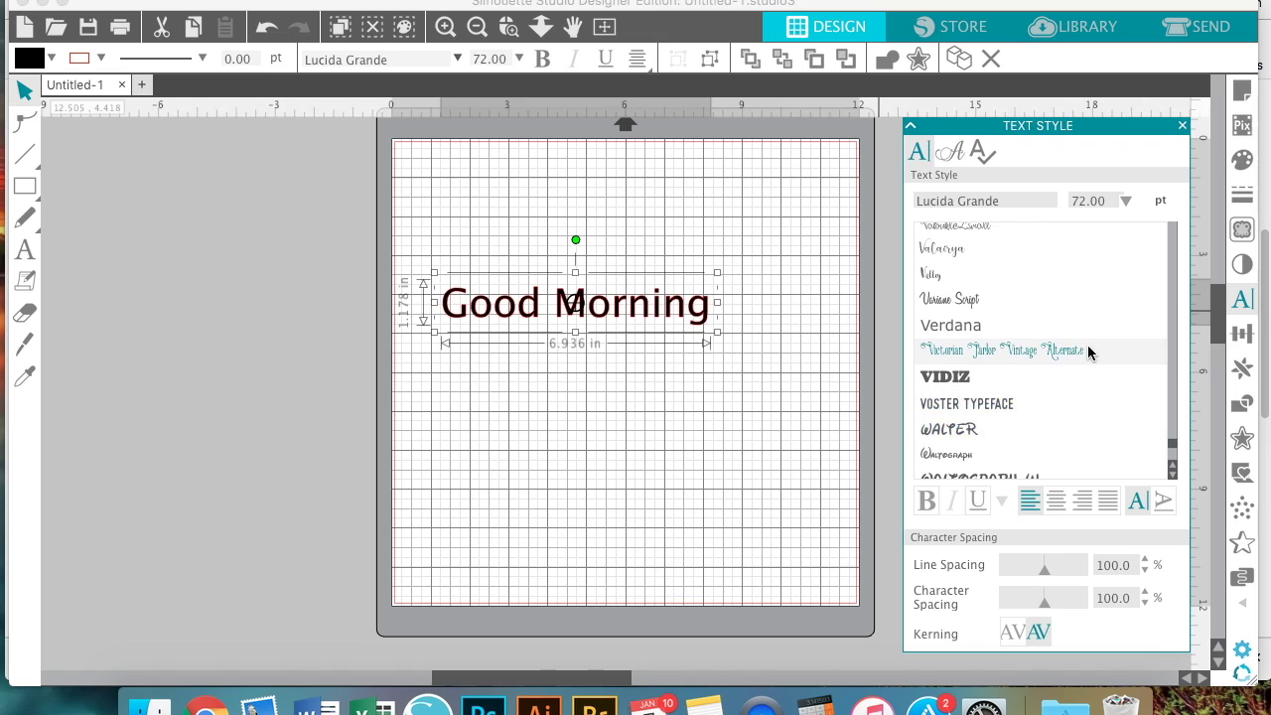
scroll(981, 286, "up", 1)
left_click(961, 278)
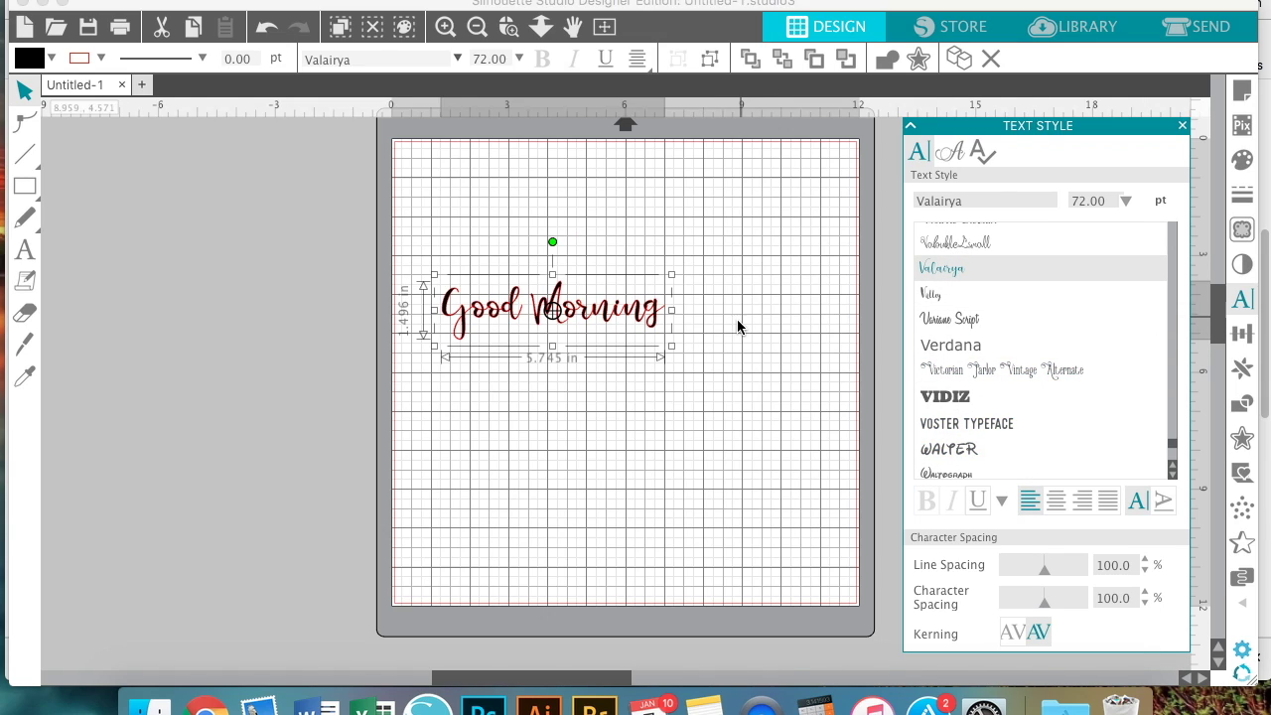
Enlarge Good Morning proportionally to about 9.25 inches wide
left_click_drag(672, 347, 811, 454)
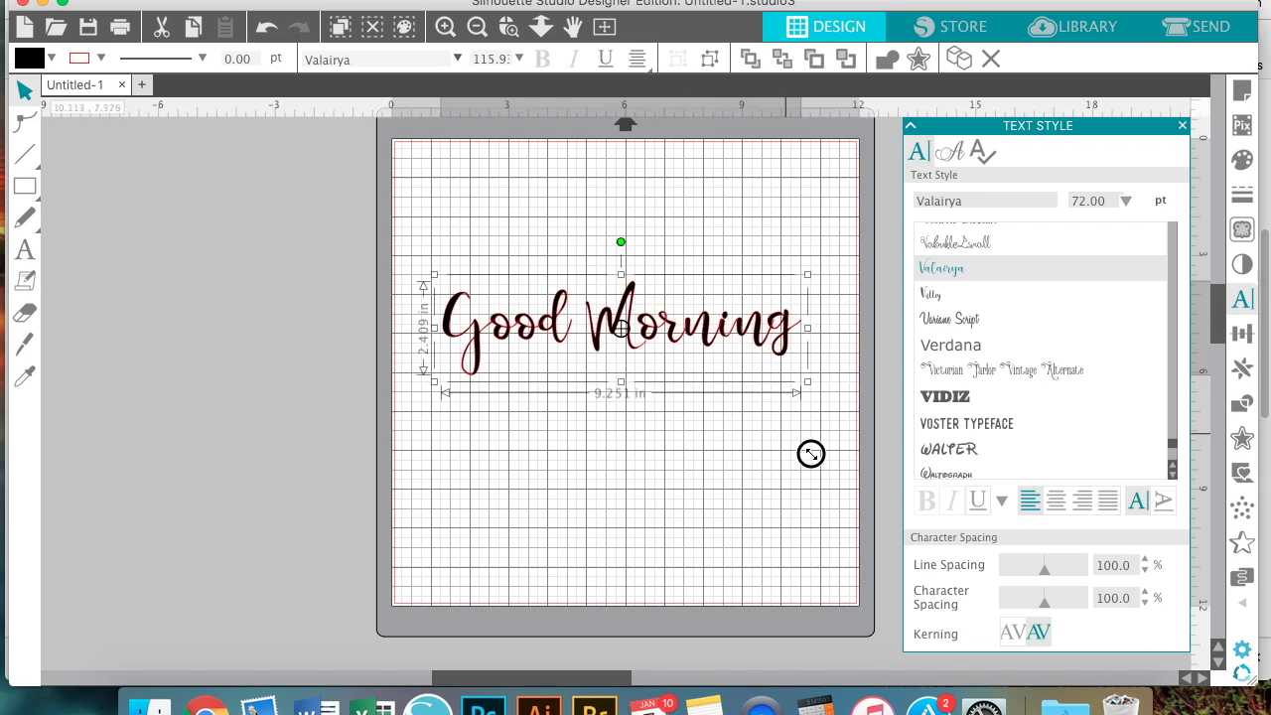
left_click(758, 473)
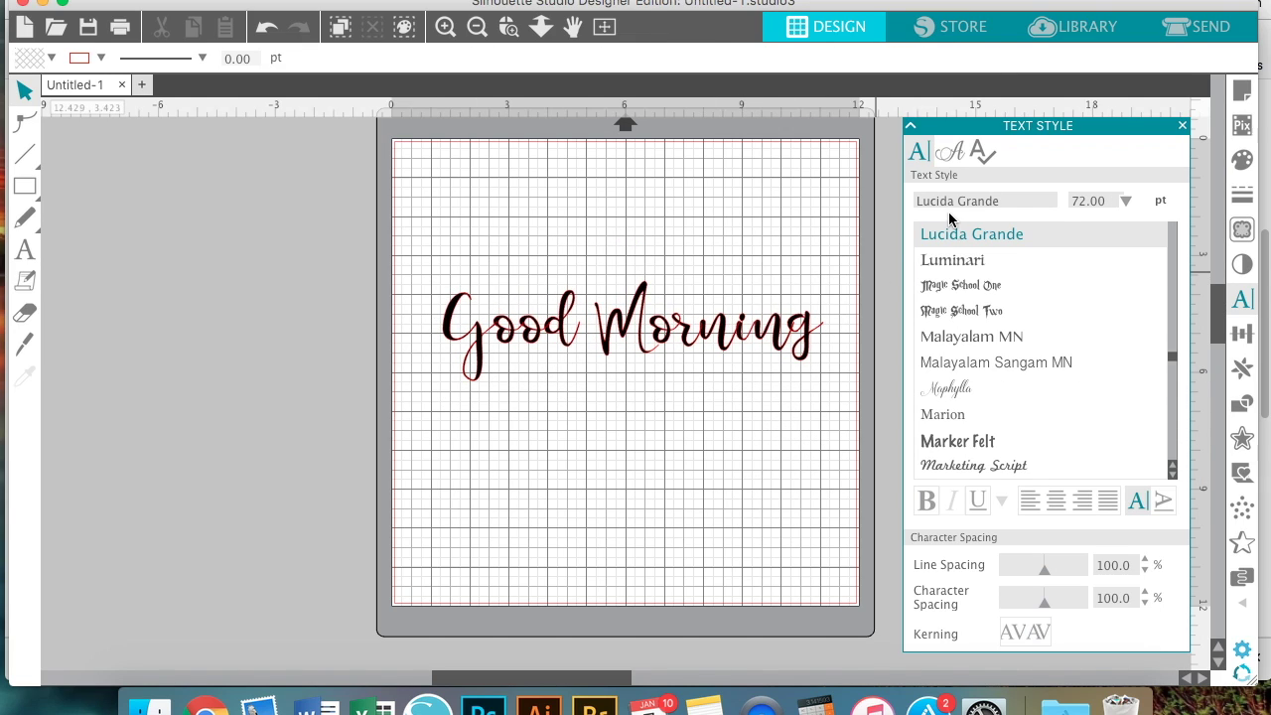
scroll(1082, 397, "down", 10)
scroll(1089, 398, "down", 6)
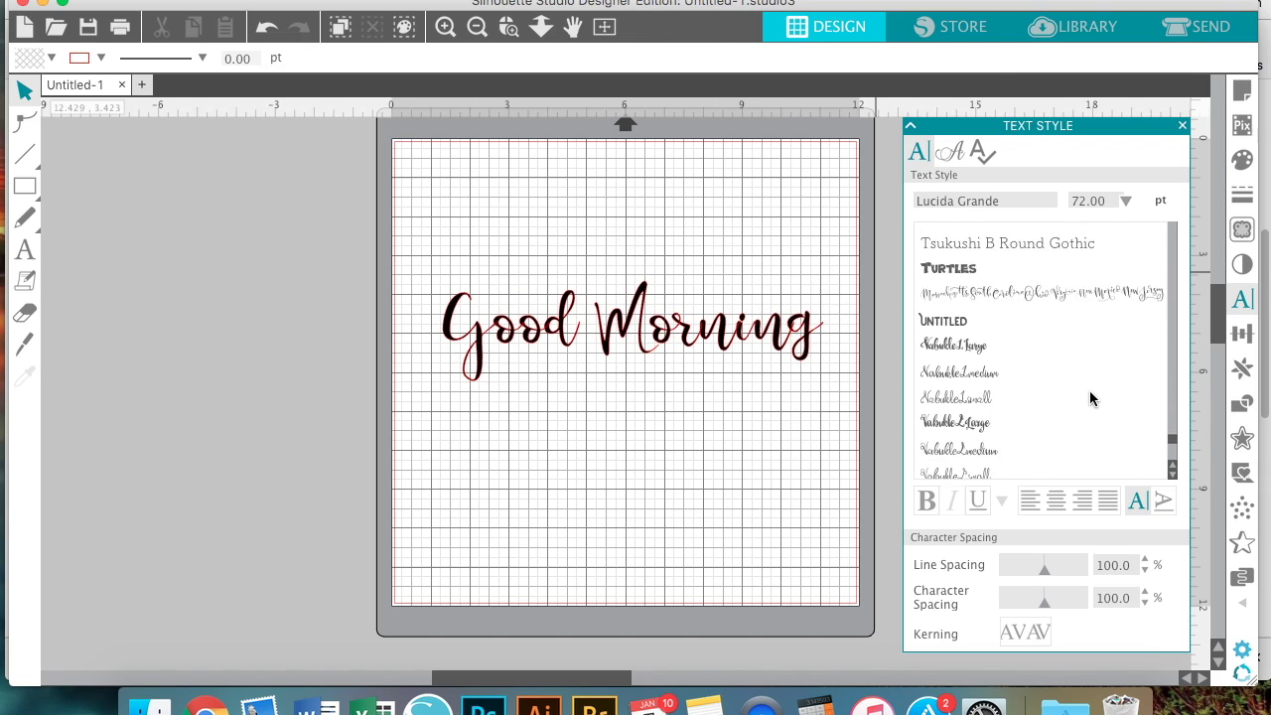
scroll(1089, 398, "down", 4)
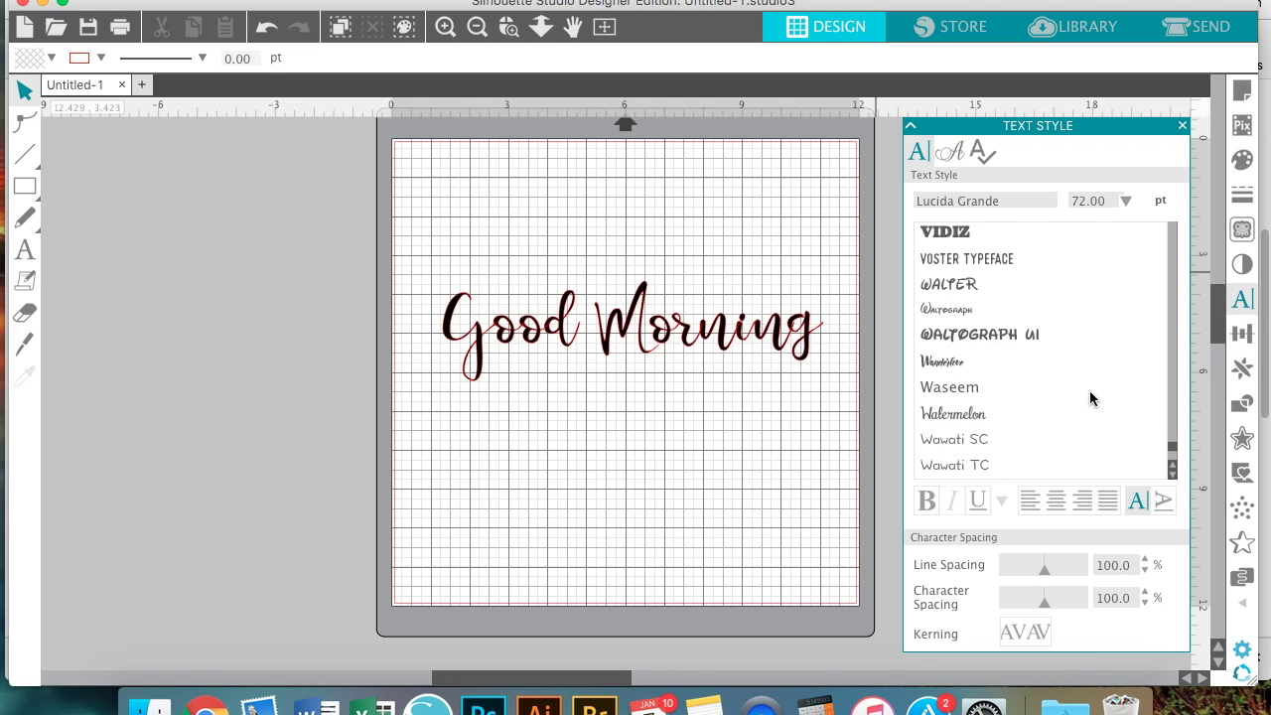